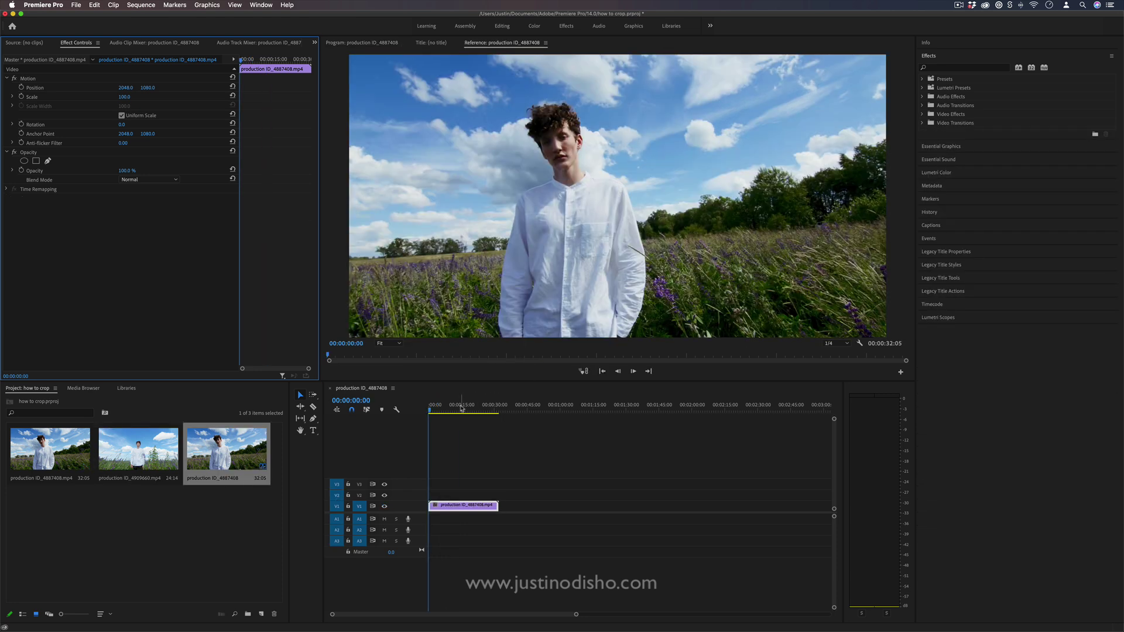
Step: Show the sequence output in the monitor and move the playhead to about 00:00:06:10
{"action": "left_click", "coordinate": [458, 409]}
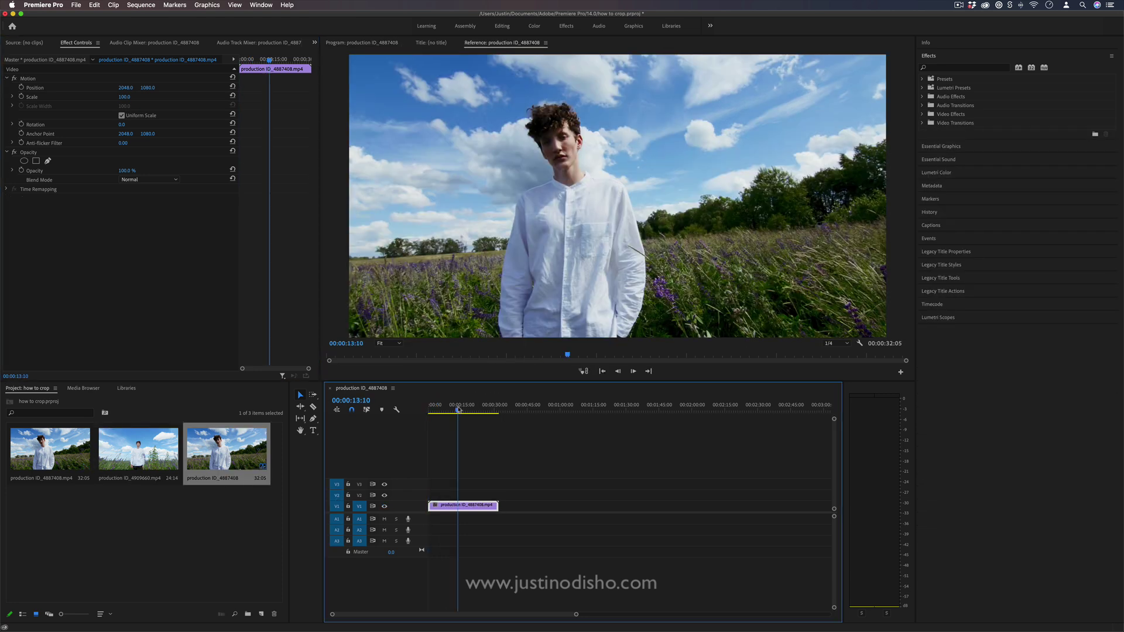
{"action": "left_click", "coordinate": [458, 409]}
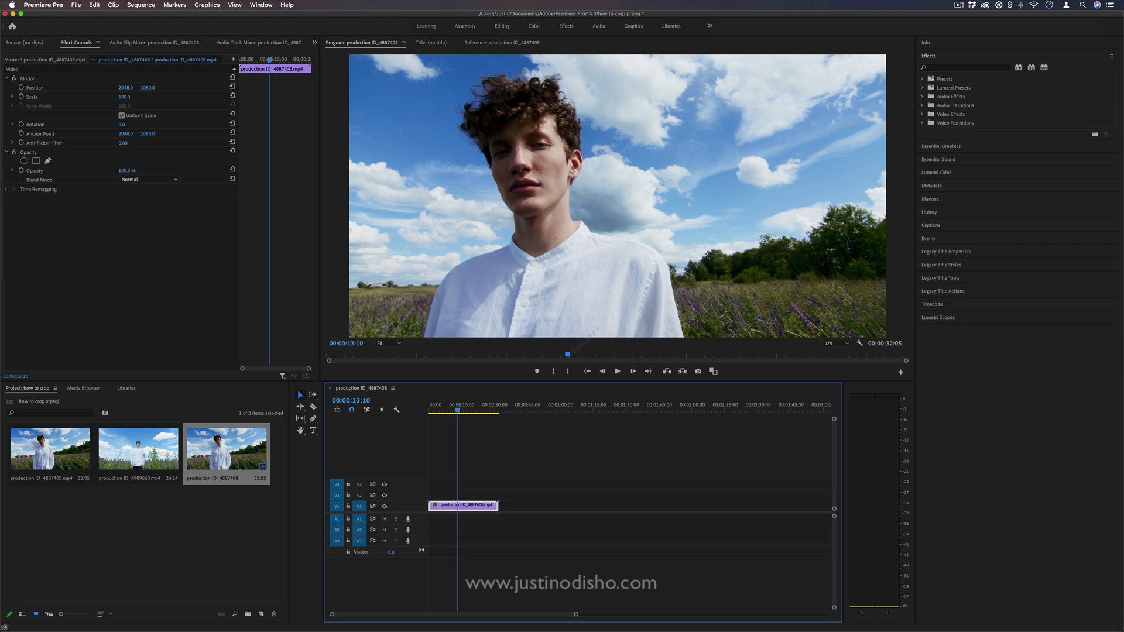
{"action": "left_click", "coordinate": [443, 410]}
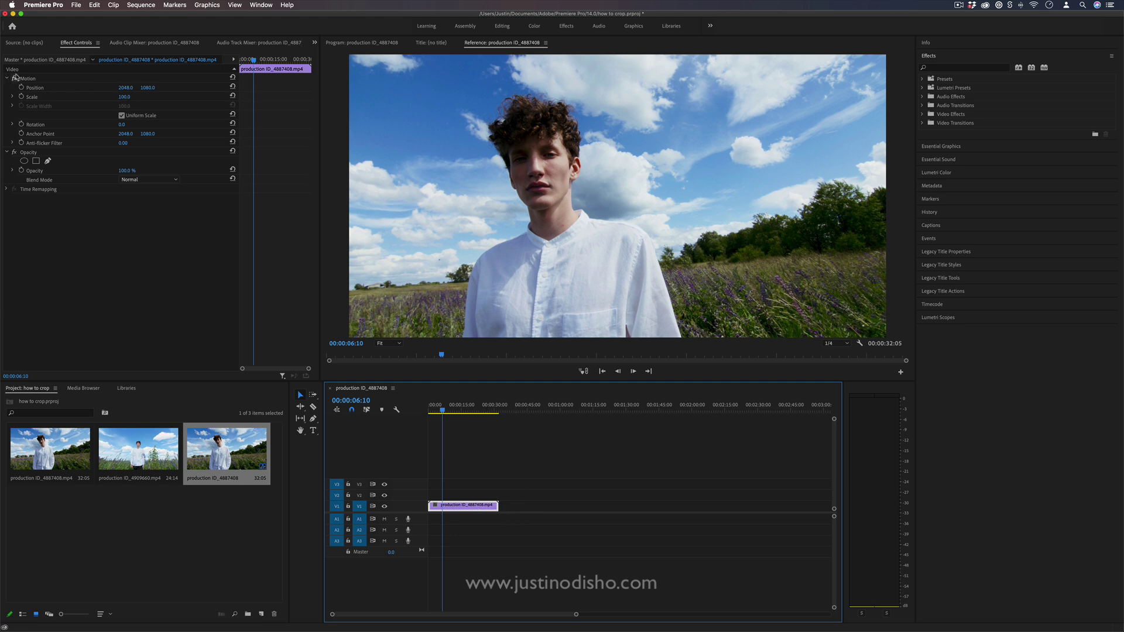
{"action": "left_click", "coordinate": [33, 97]}
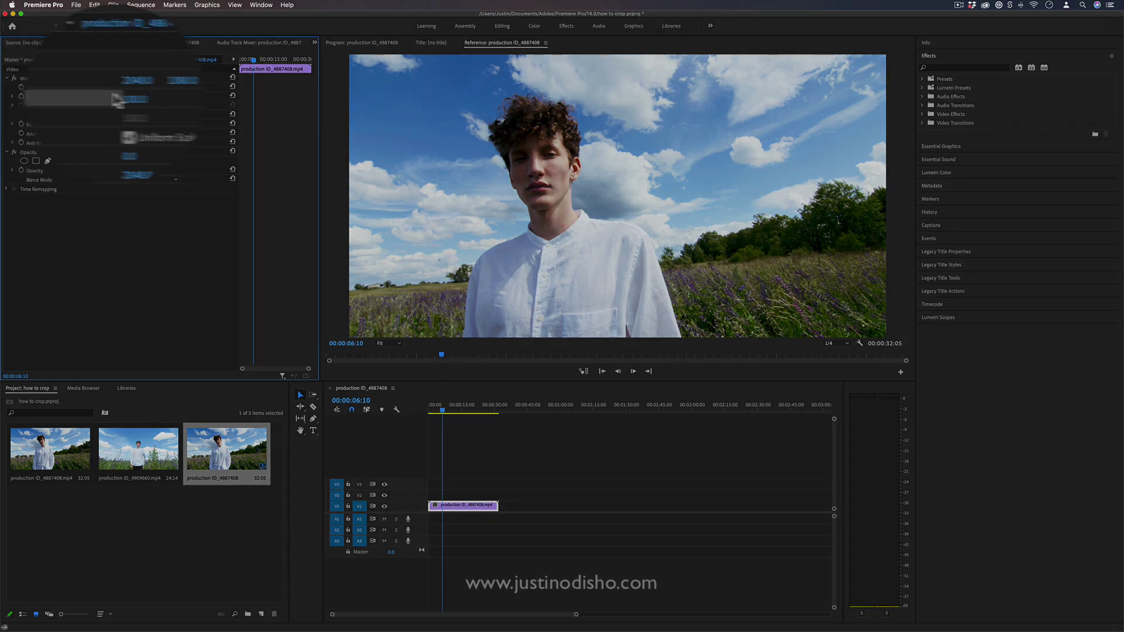
{"action": "left_click_drag", "start_coordinate": [118, 100], "coordinate": [142, 88]}
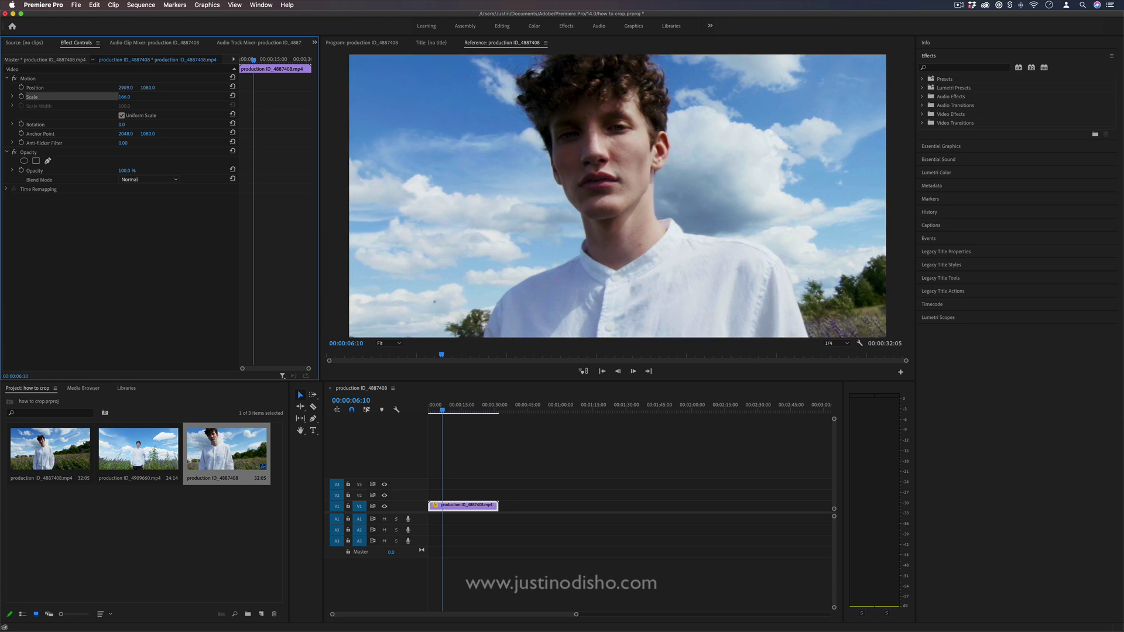
{"action": "left_click", "coordinate": [14, 79]}
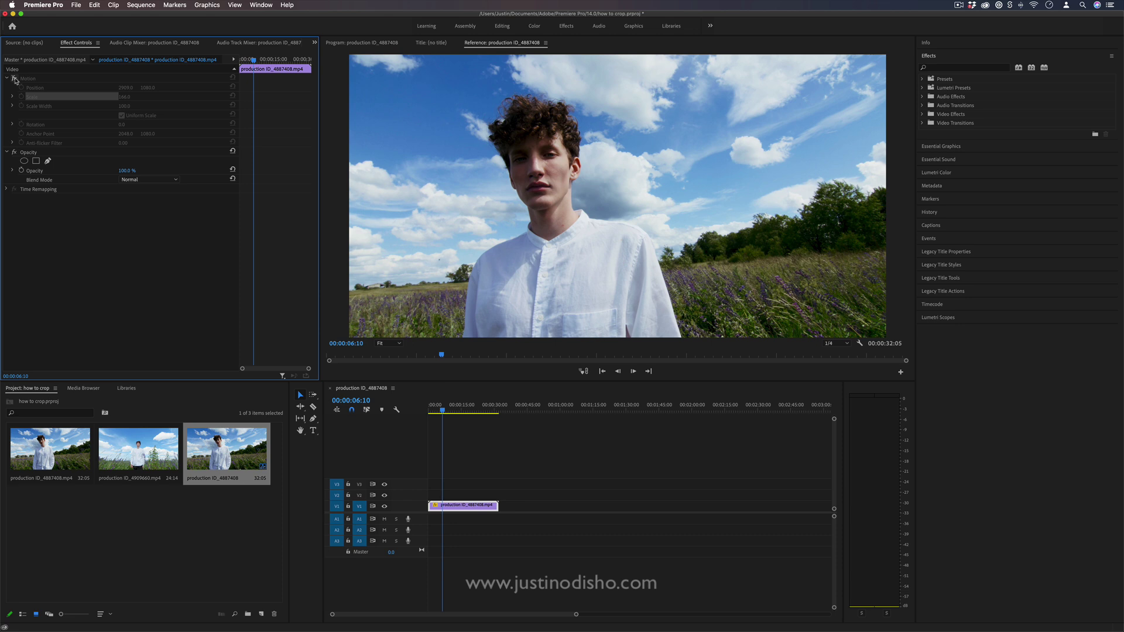
{"action": "left_click", "coordinate": [14, 79]}
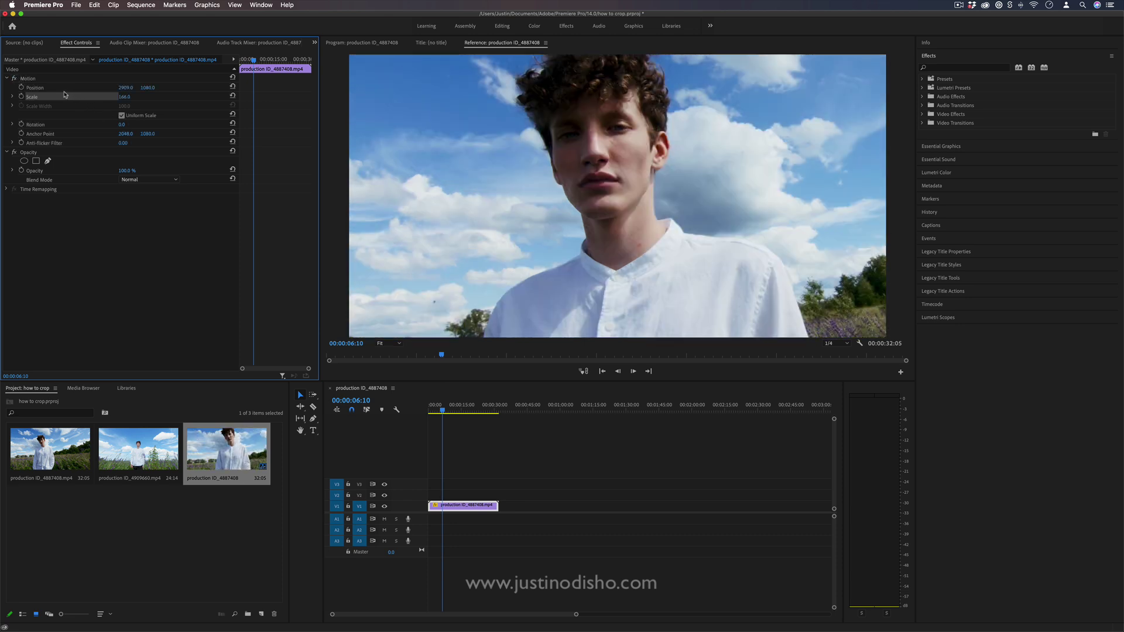
{"action": "left_click", "coordinate": [232, 96]}
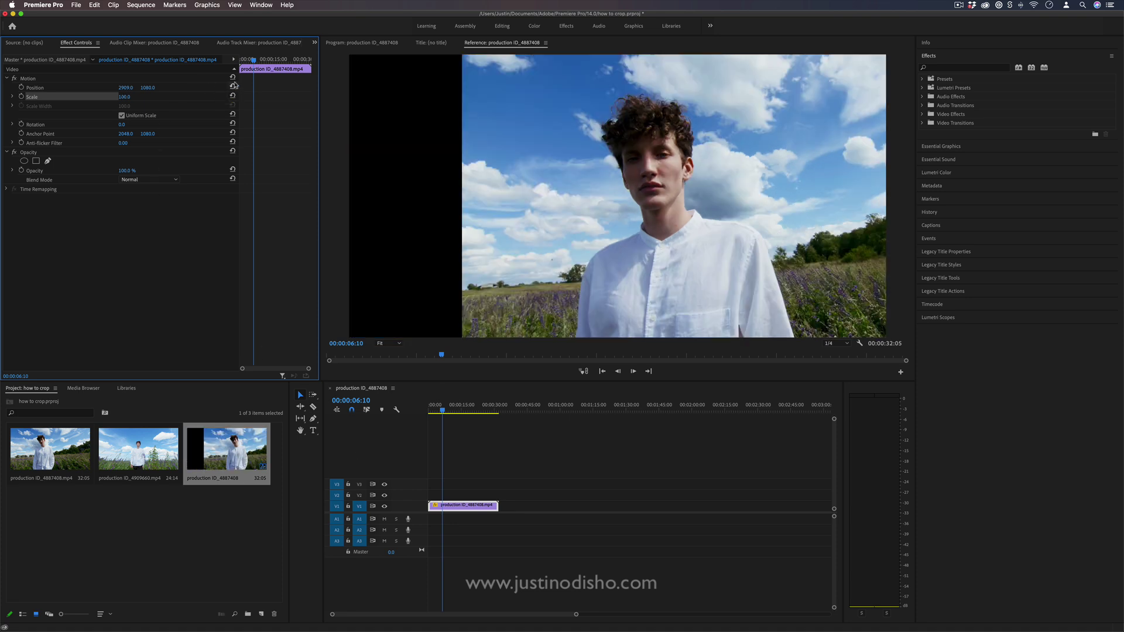
{"action": "left_click", "coordinate": [233, 86]}
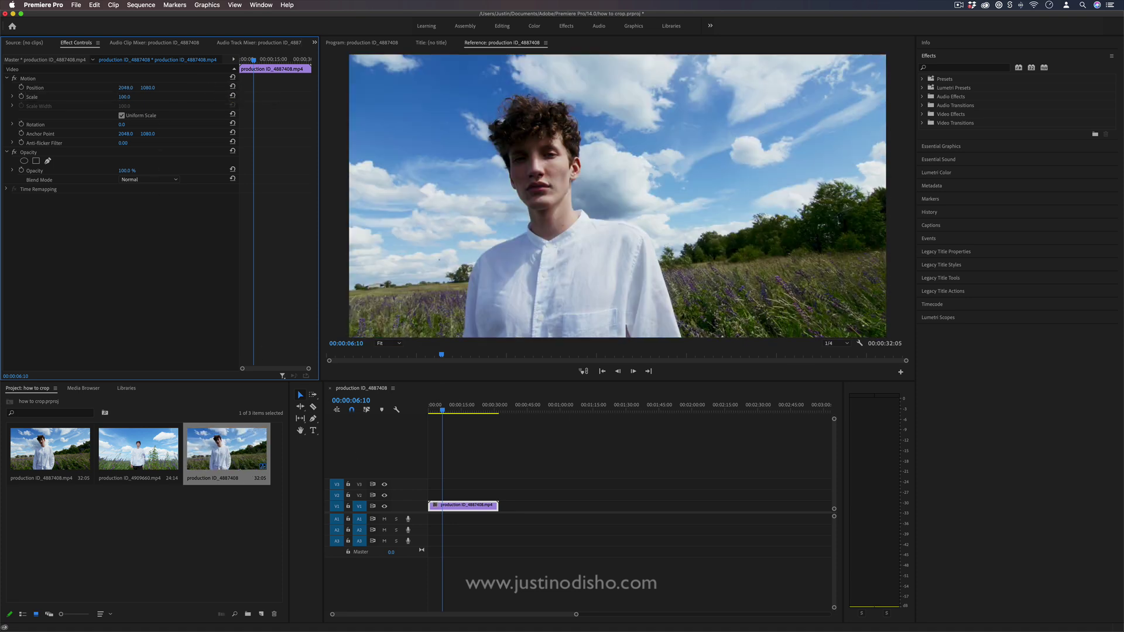
Step: Apply the Crop effect to the clip and crop it to Left 19%, Top 7%, Right 34%
{"action": "left_click", "coordinate": [943, 115]}
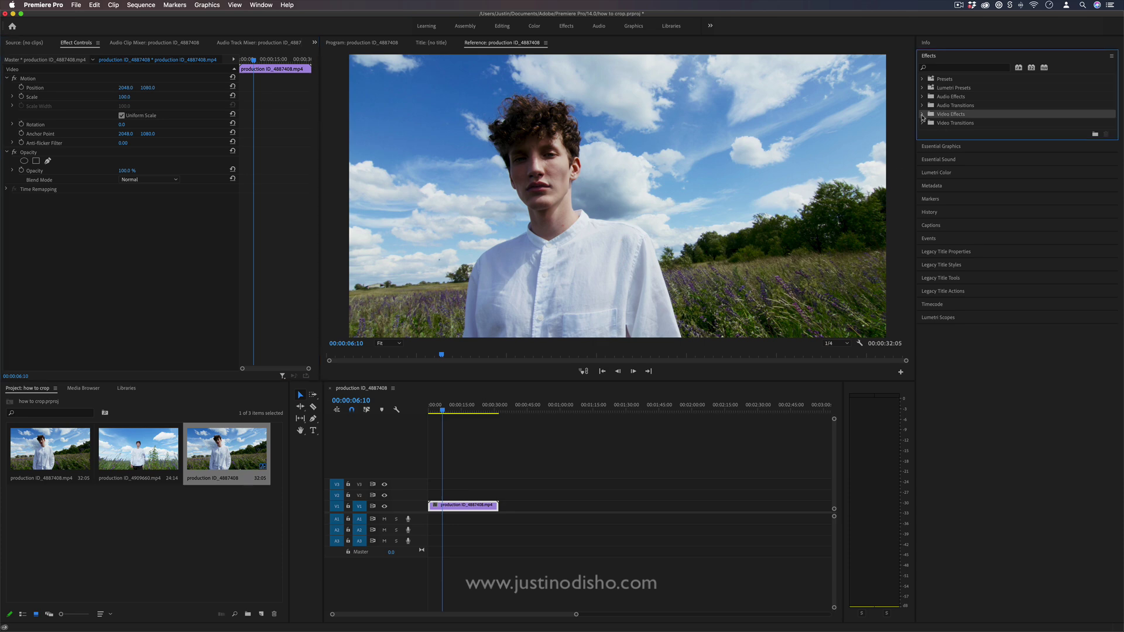
{"action": "left_click", "coordinate": [922, 115]}
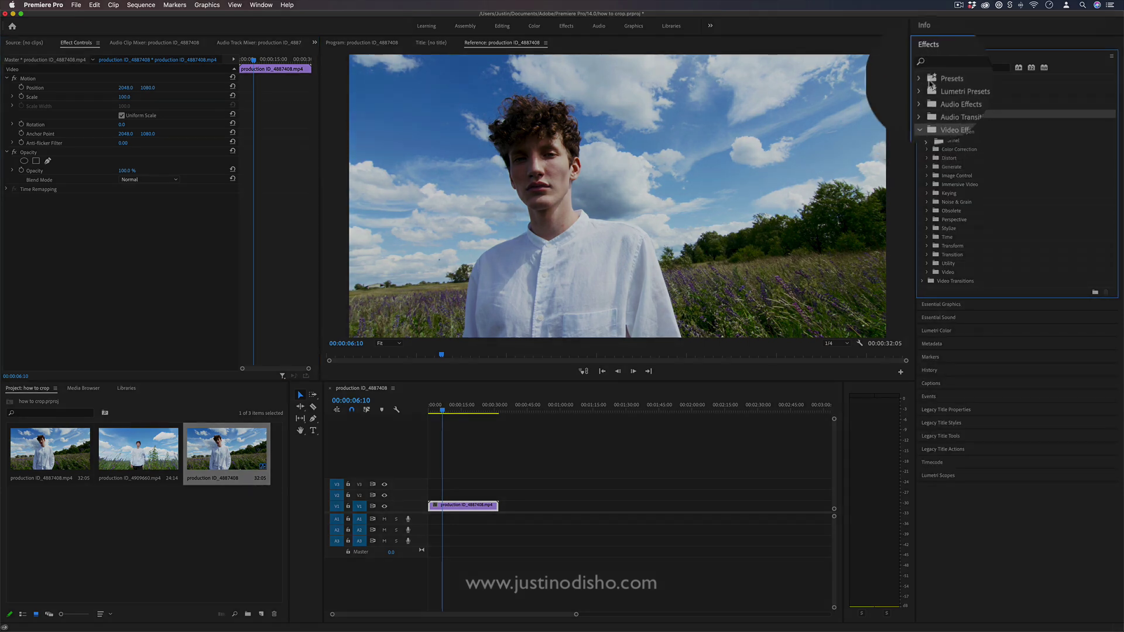
{"action": "left_click", "coordinate": [955, 67]}
{"action": "type", "text": "crop"}
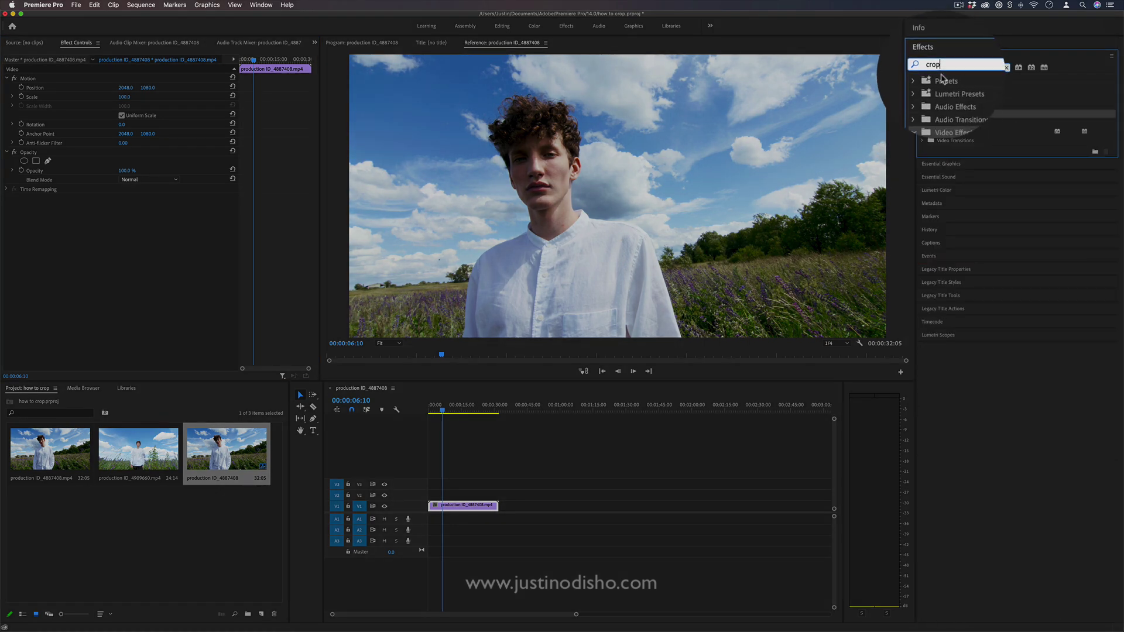
{"action": "left_click_drag", "start_coordinate": [972, 137], "coordinate": [467, 511]}
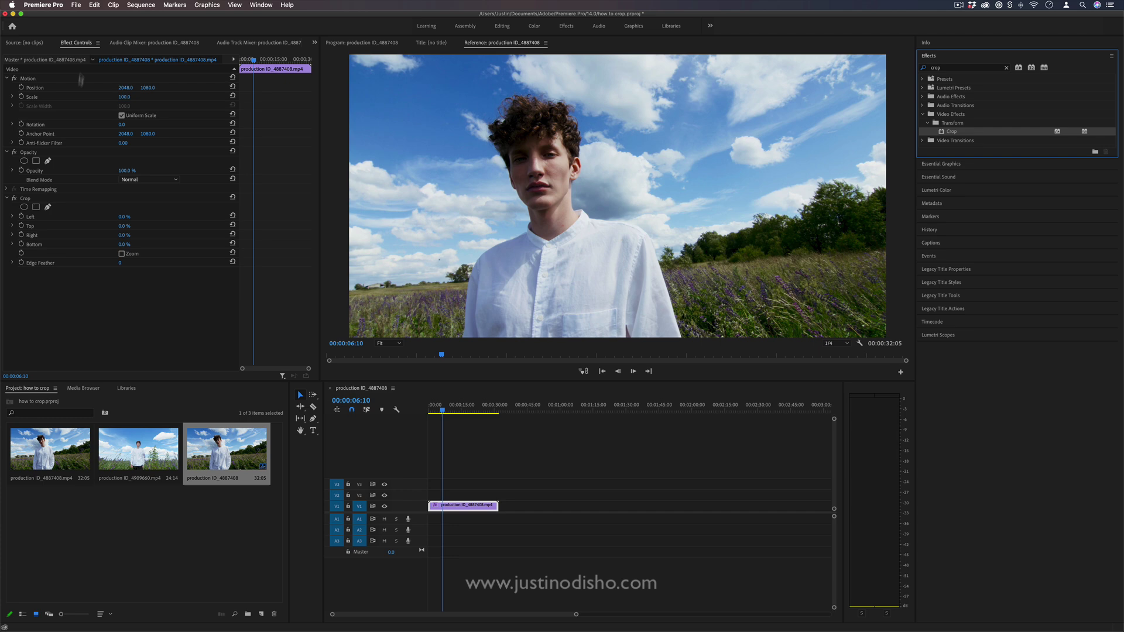
{"action": "left_click", "coordinate": [28, 199]}
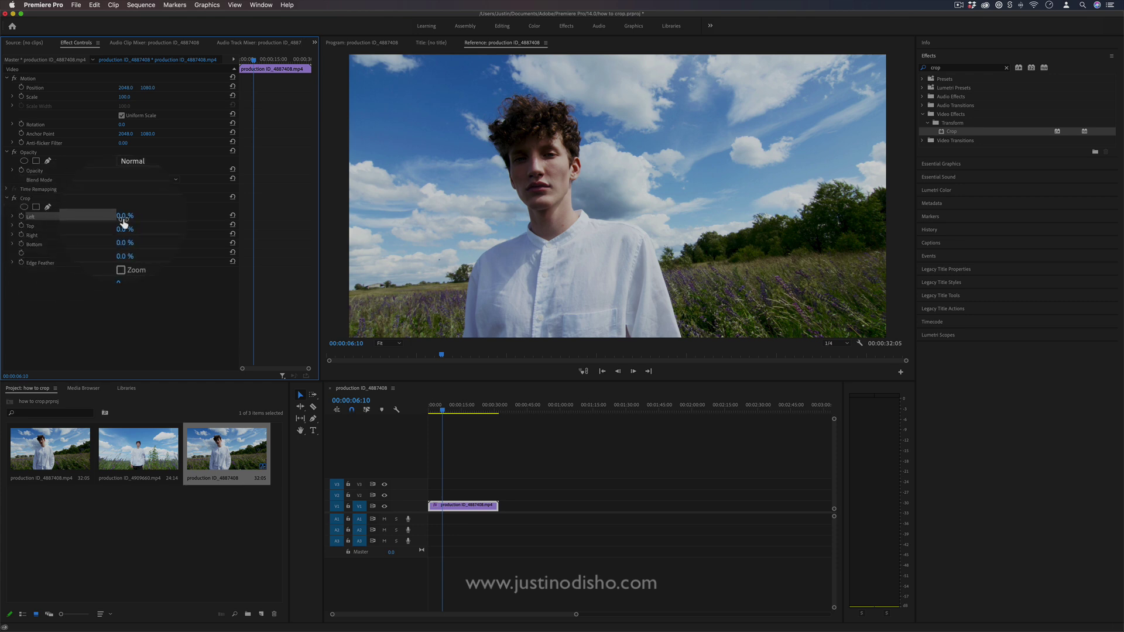
{"action": "mouse_move", "coordinate": [120, 219]}
{"action": "left_mouse_down"}
{"action": "mouse_move", "coordinate": [170, 219]}
{"action": "mouse_move", "coordinate": [121, 219]}
{"action": "mouse_move", "coordinate": [146, 235]}
{"action": "mouse_move", "coordinate": [125, 245]}
{"action": "mouse_move", "coordinate": [125, 227]}
{"action": "left_mouse_up"}
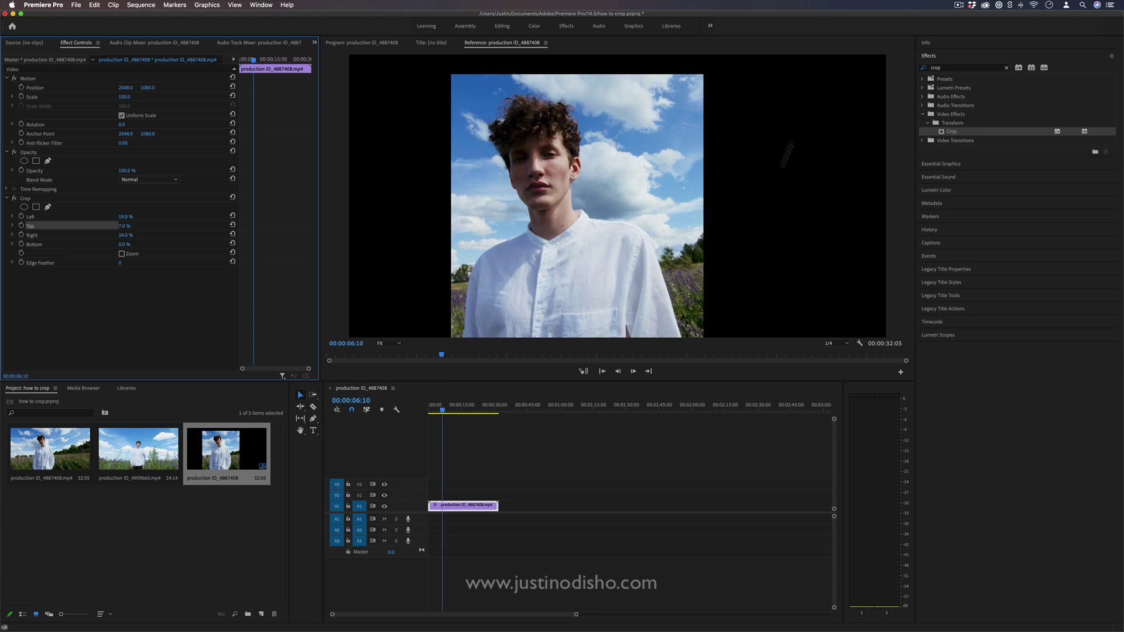
Step: Move the cropped clip to V2, put production ID_4909660.mp4 on V1 beneath it, and hide V1
{"action": "left_click_drag", "start_coordinate": [466, 502], "coordinate": [467, 494]}
{"action": "left_click", "coordinate": [138, 449]}
{"action": "left_click_drag", "start_coordinate": [293, 502], "coordinate": [462, 507]}
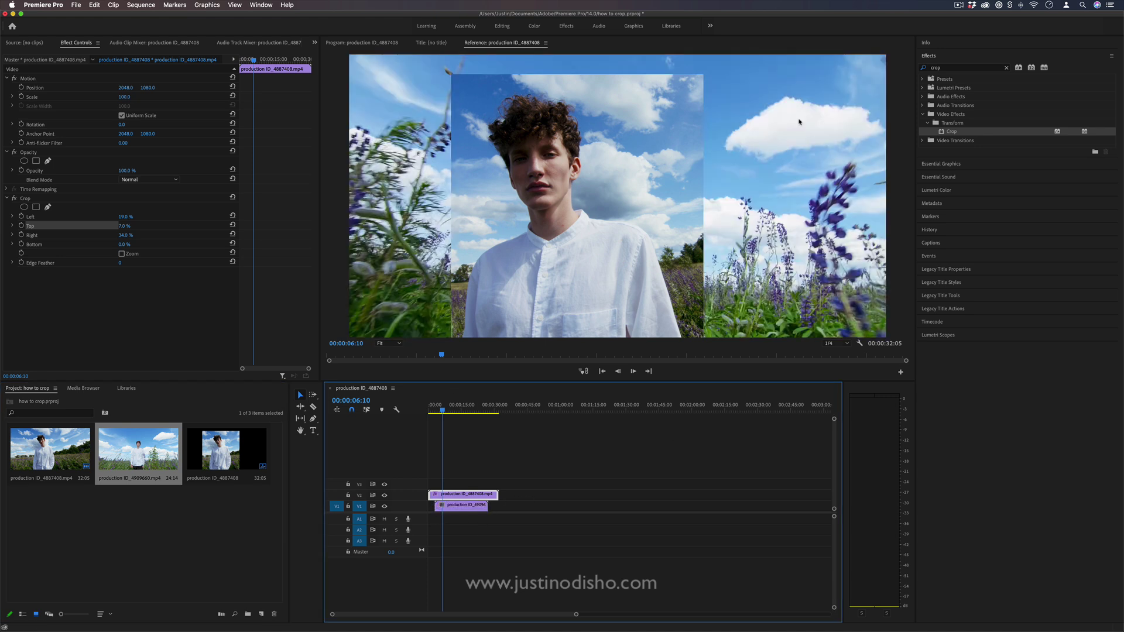
{"action": "left_click", "coordinate": [384, 506]}
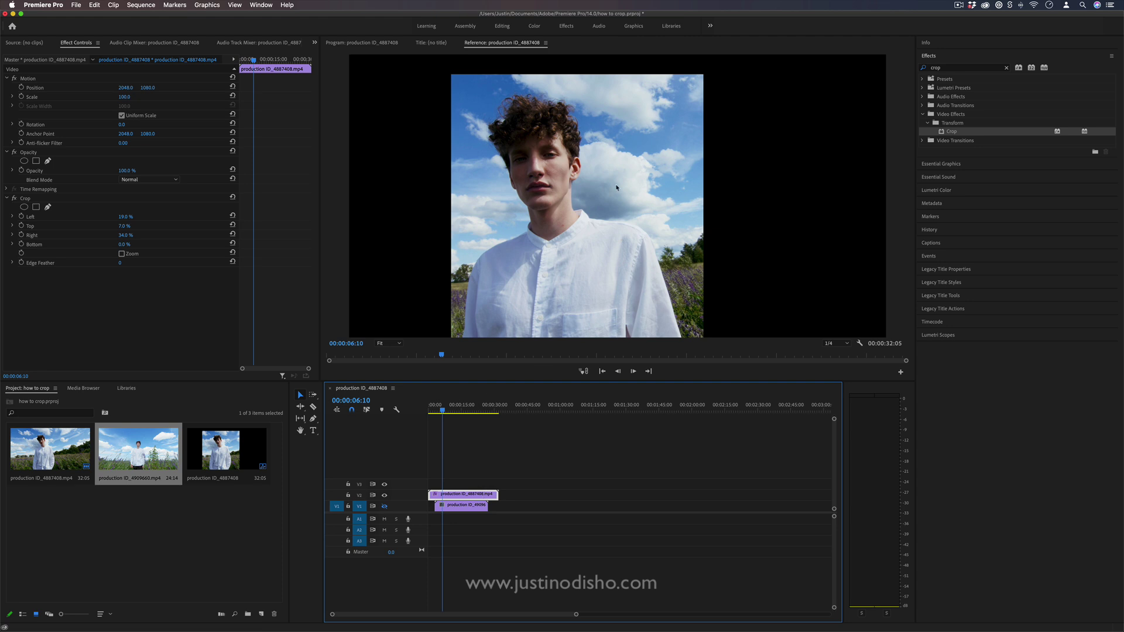
{"action": "left_click", "coordinate": [151, 293]}
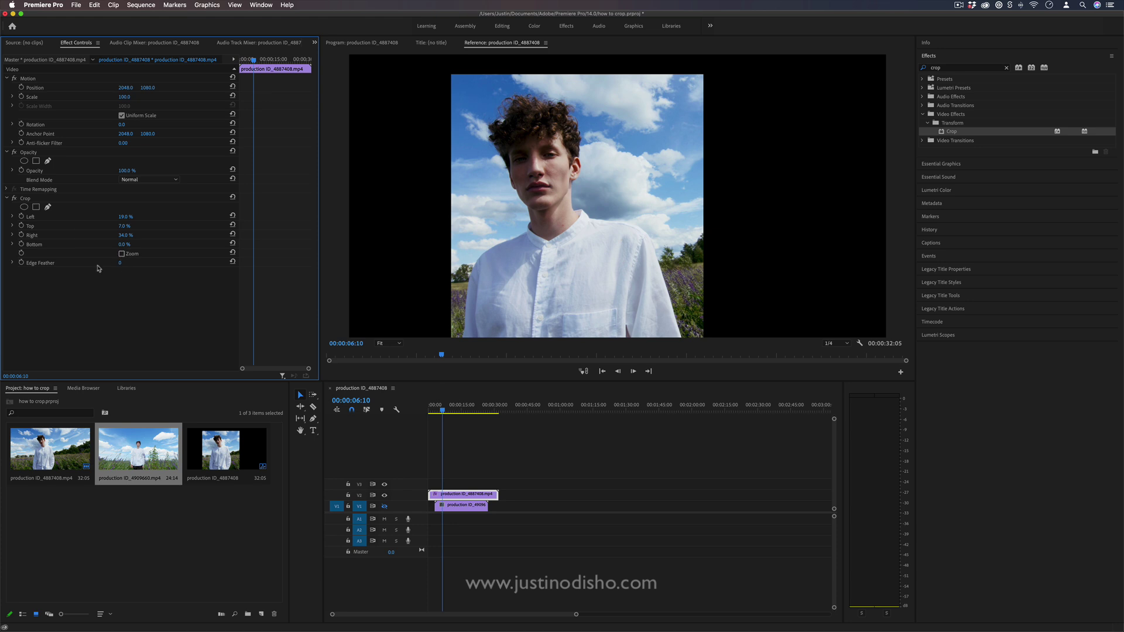
Step: Feather the crop edges, turn on Zoom, and set crop Left to 10% and Top to 15%
{"action": "mouse_move", "coordinate": [121, 267]}
{"action": "left_mouse_down"}
{"action": "mouse_move", "coordinate": [264, 267]}
{"action": "mouse_move", "coordinate": [123, 263]}
{"action": "left_mouse_up"}
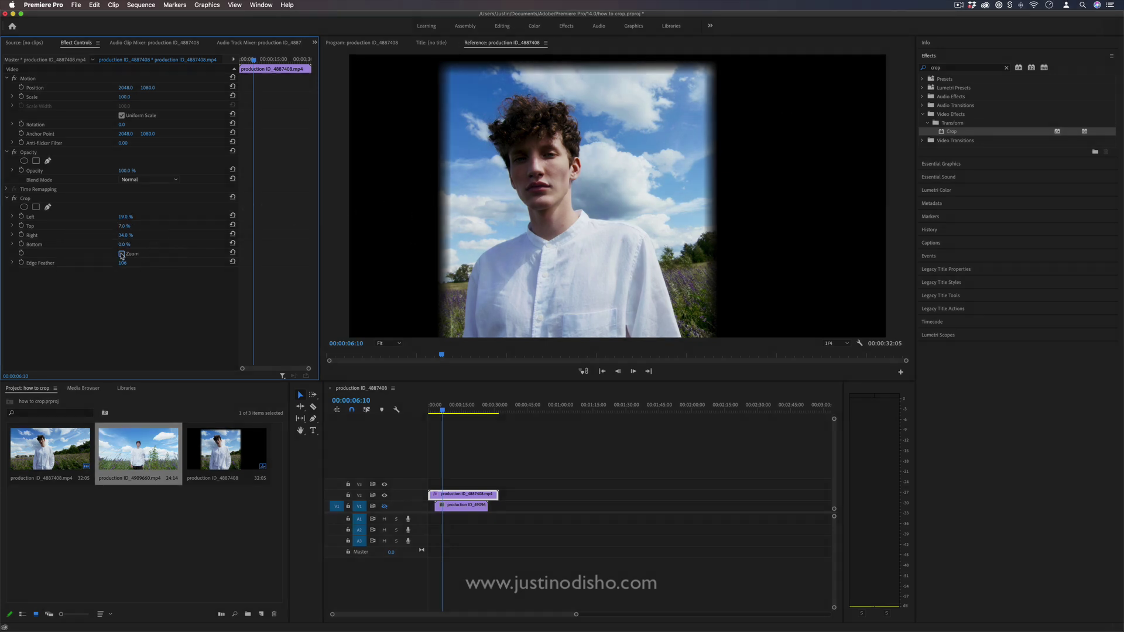
{"action": "left_click", "coordinate": [121, 254]}
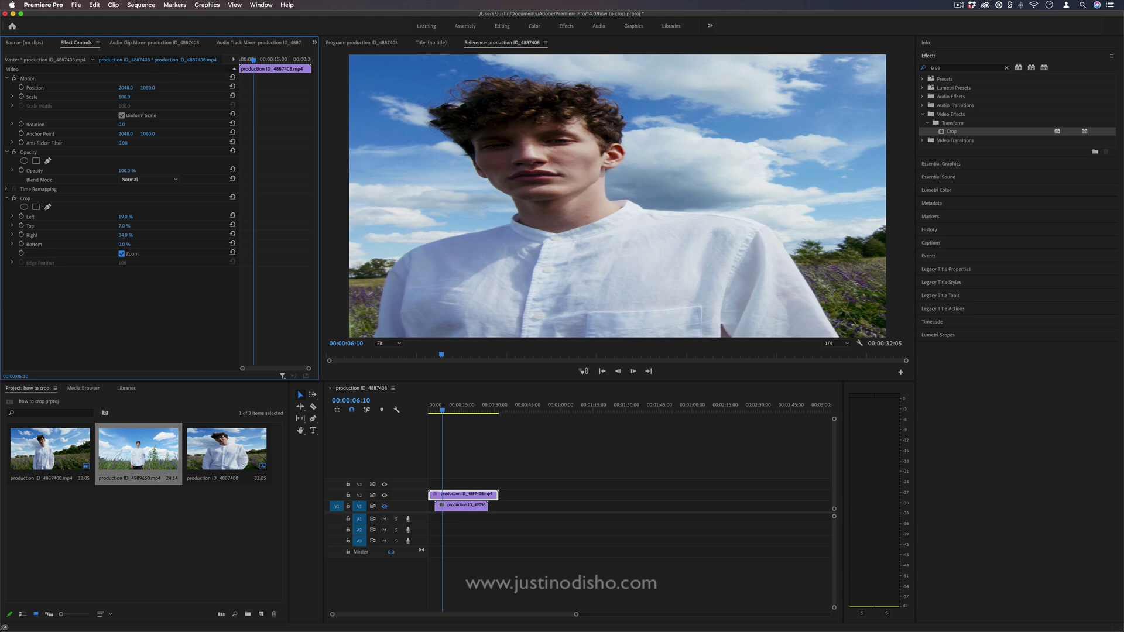
{"action": "left_click", "coordinate": [126, 217]}
{"action": "key", "text": "Return"}
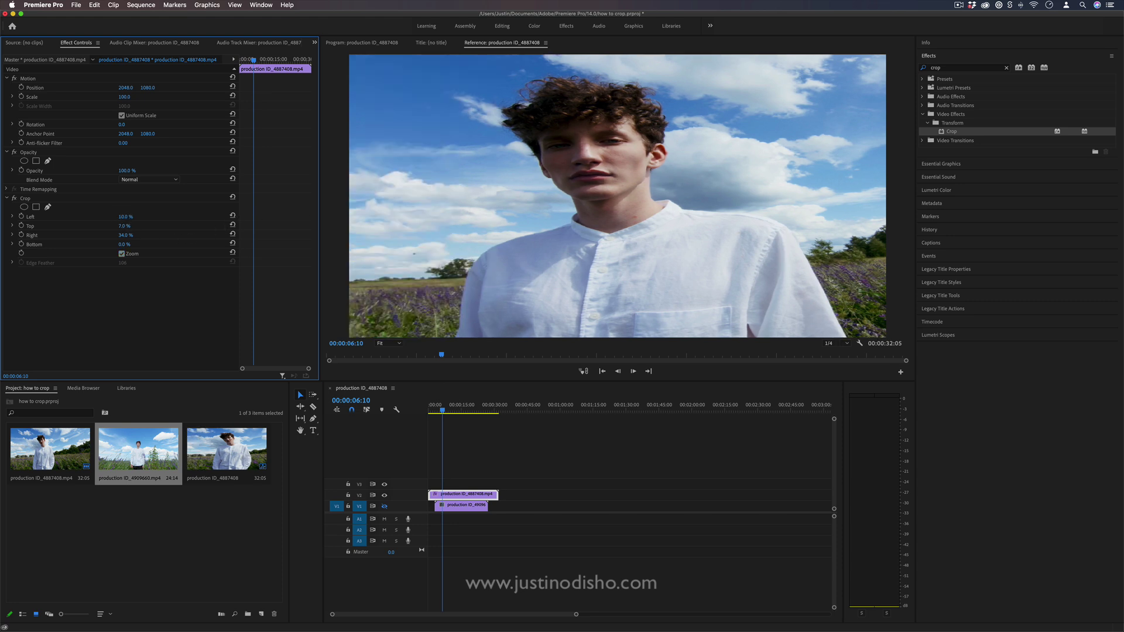
{"action": "left_click", "coordinate": [125, 226]}
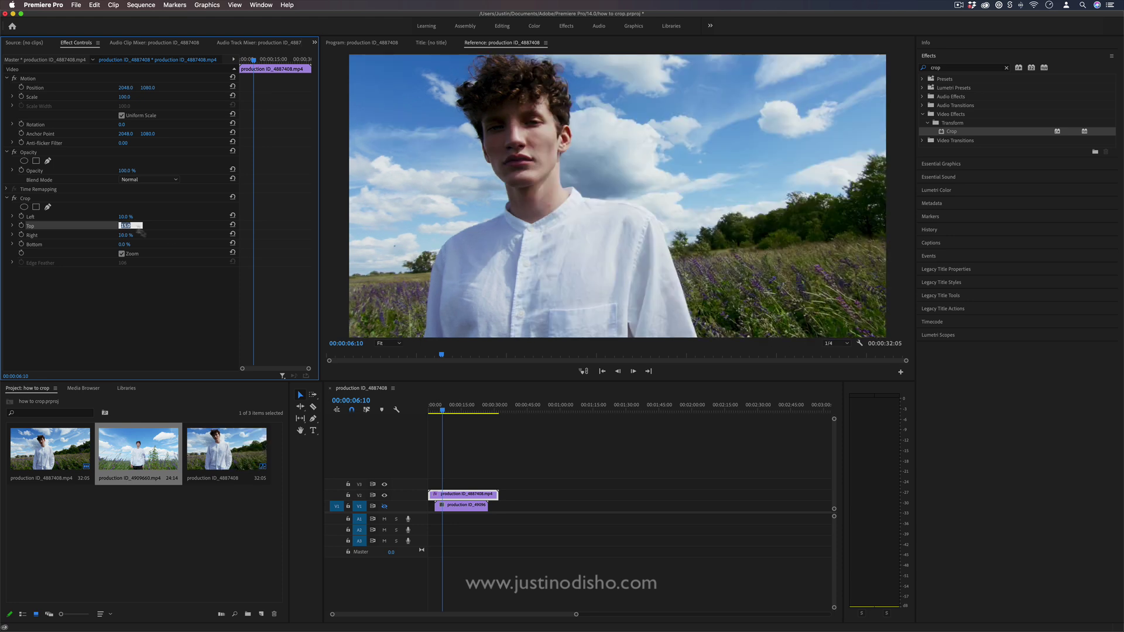
{"action": "key", "text": "Return"}
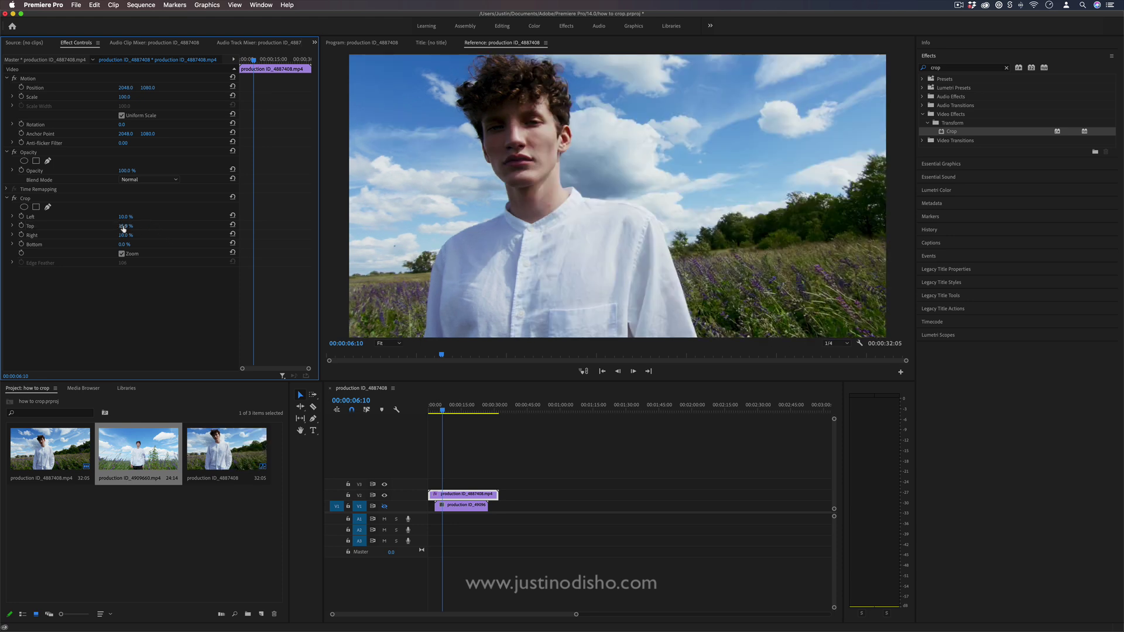
Step: Reduce the Top crop to 10% and turn Zoom off to show the borders
{"action": "left_click_drag", "start_coordinate": [124, 229], "coordinate": [125, 257]}
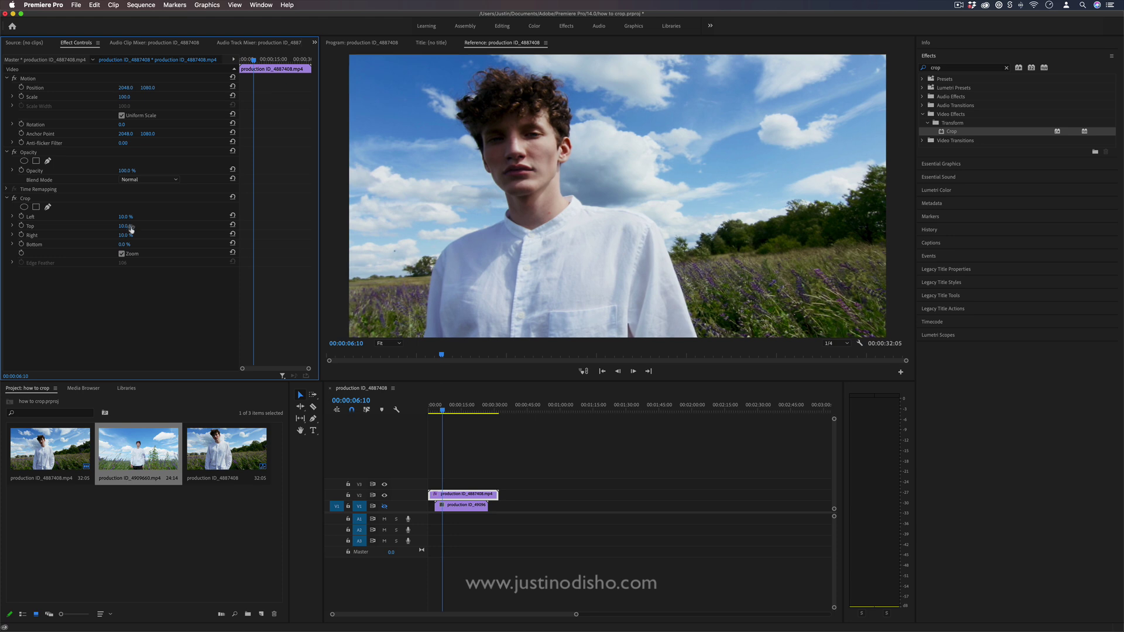
{"action": "left_click", "coordinate": [122, 254]}
{"action": "left_click", "coordinate": [121, 254]}
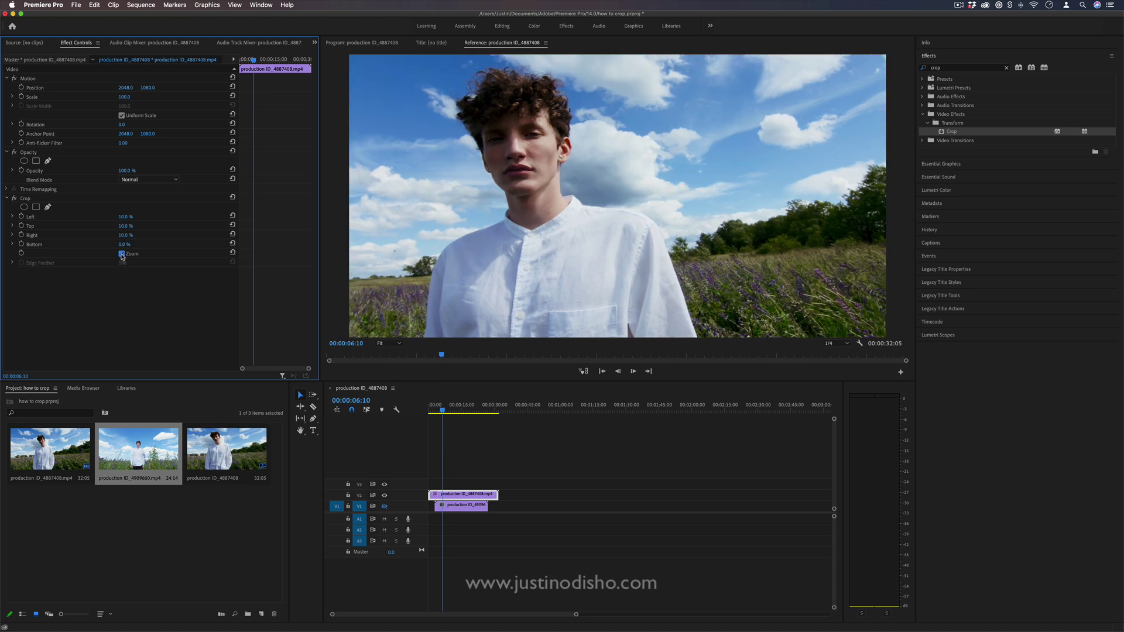
{"action": "left_click", "coordinate": [122, 254]}
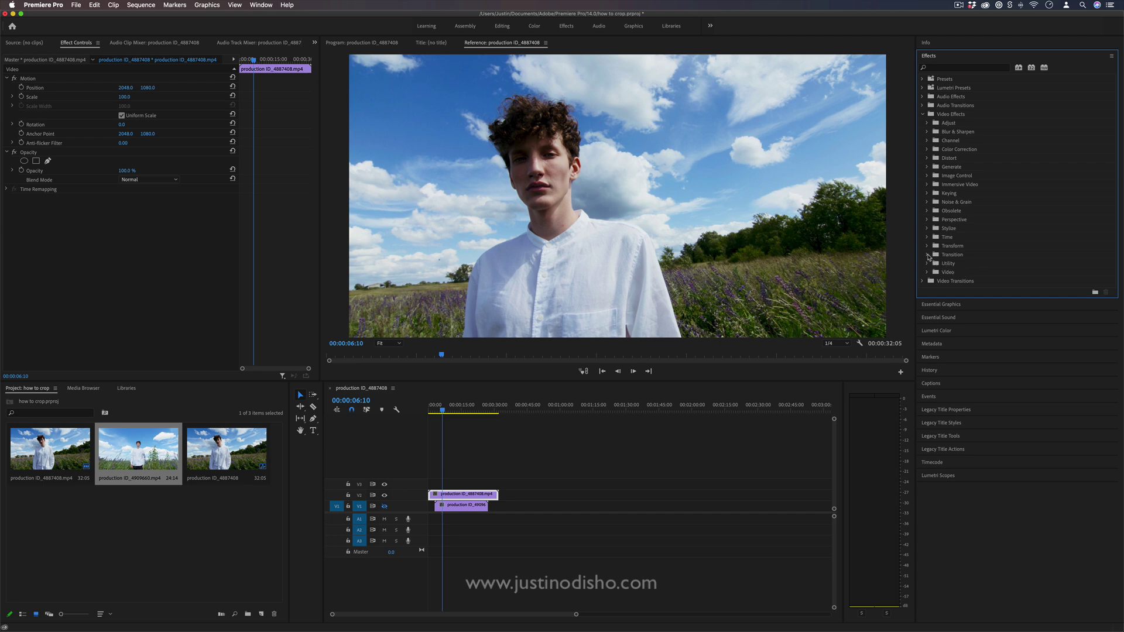
Step: Try a Linear Wipe on the clip at 17% completion, then delete it
{"action": "left_click", "coordinate": [927, 255]}
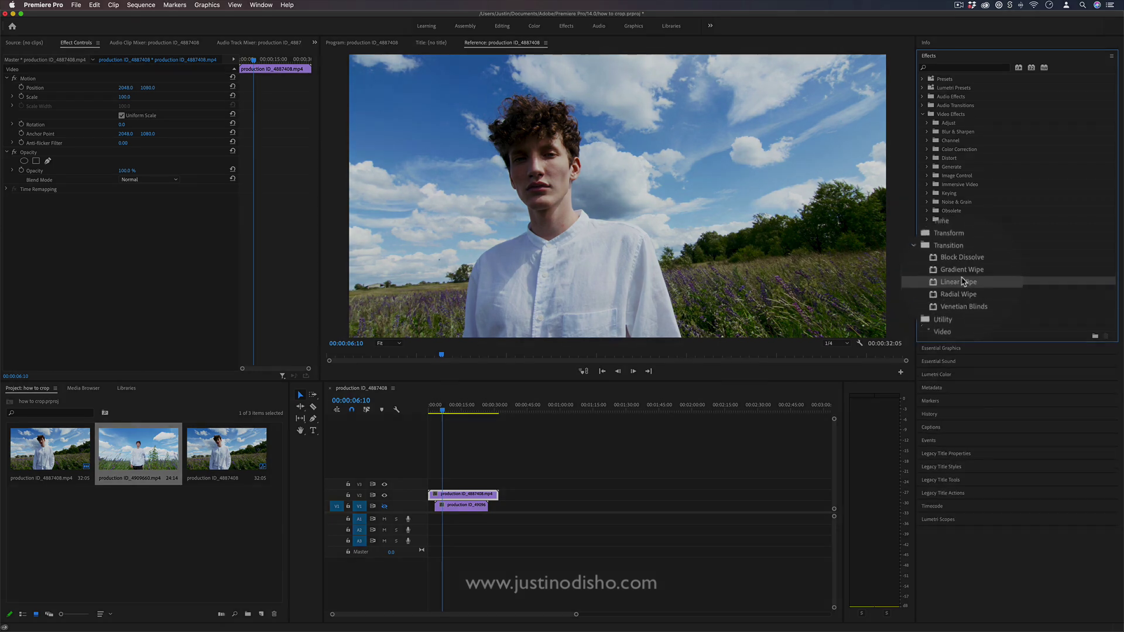
{"action": "left_click_drag", "start_coordinate": [960, 281], "coordinate": [468, 494]}
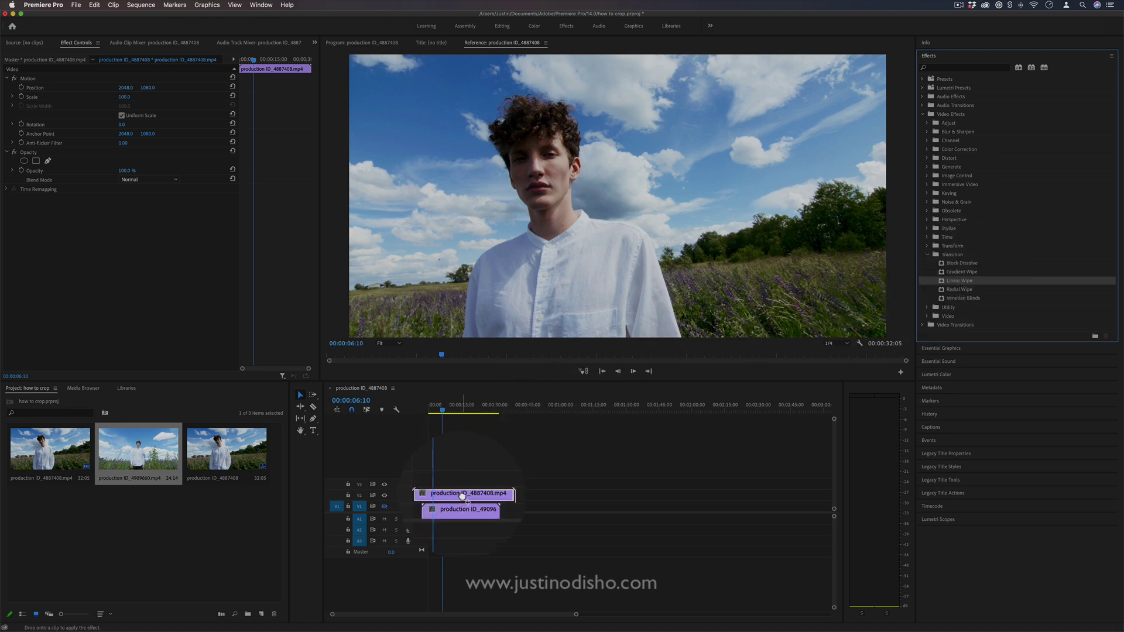
{"action": "left_click_drag", "start_coordinate": [122, 218], "coordinate": [138, 235]}
{"action": "left_click", "coordinate": [45, 201]}
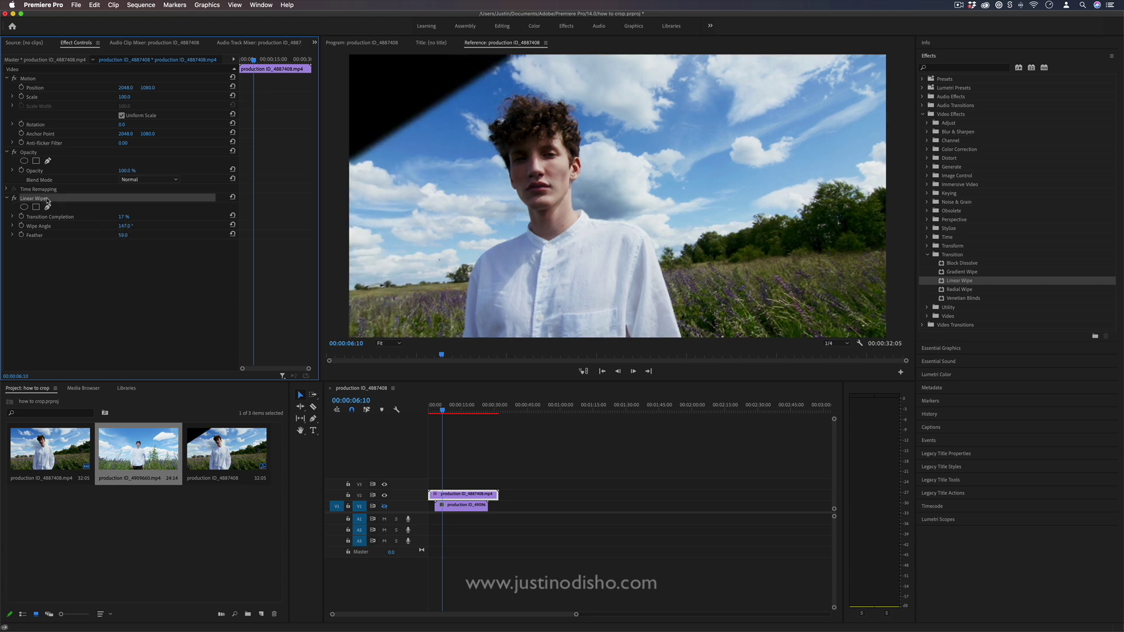
{"action": "key", "text": "Delete"}
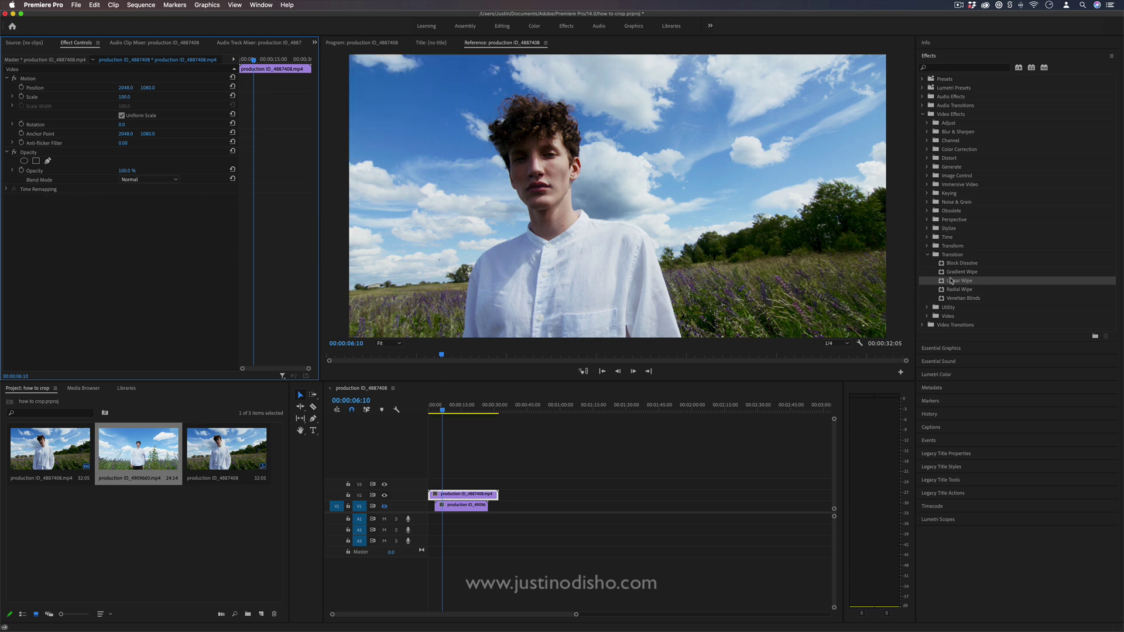
Step: Apply the Transform > Crop effect to the upper clip on V2
{"action": "left_click", "coordinate": [928, 254]}
{"action": "left_click", "coordinate": [928, 246]}
{"action": "left_click_drag", "start_coordinate": [951, 263], "coordinate": [467, 494]}
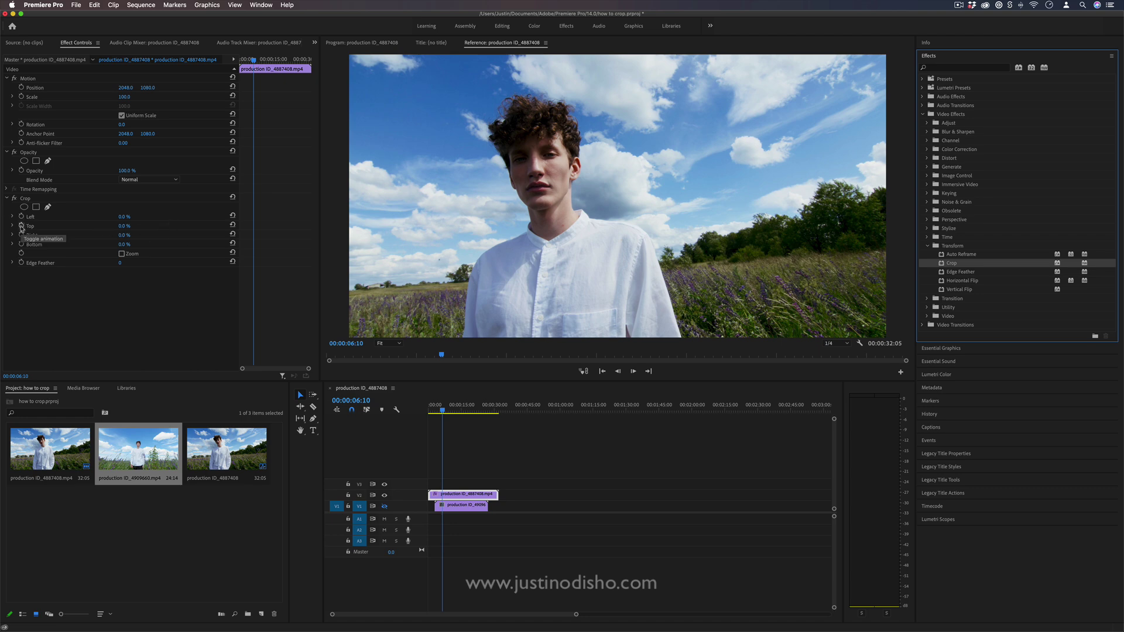
Step: Keyframe crop Top and Bottom from 0%, reaching 15% at 00:00:10:20
{"action": "left_click", "coordinate": [21, 226]}
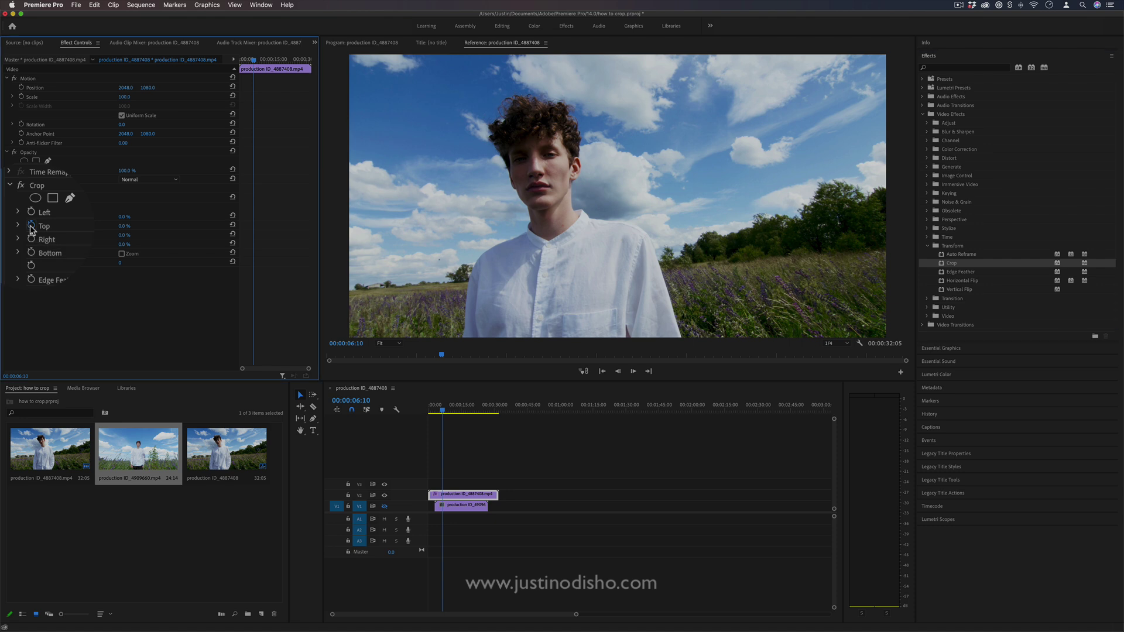
{"action": "left_click", "coordinate": [21, 244]}
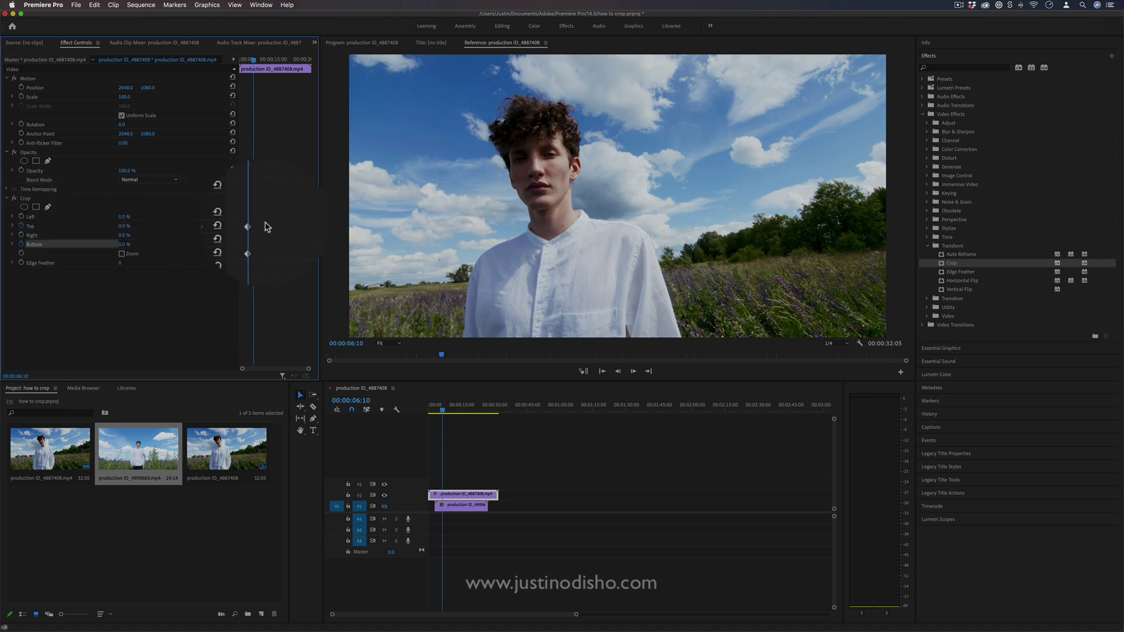
{"action": "left_click_drag", "start_coordinate": [255, 59], "coordinate": [264, 59]}
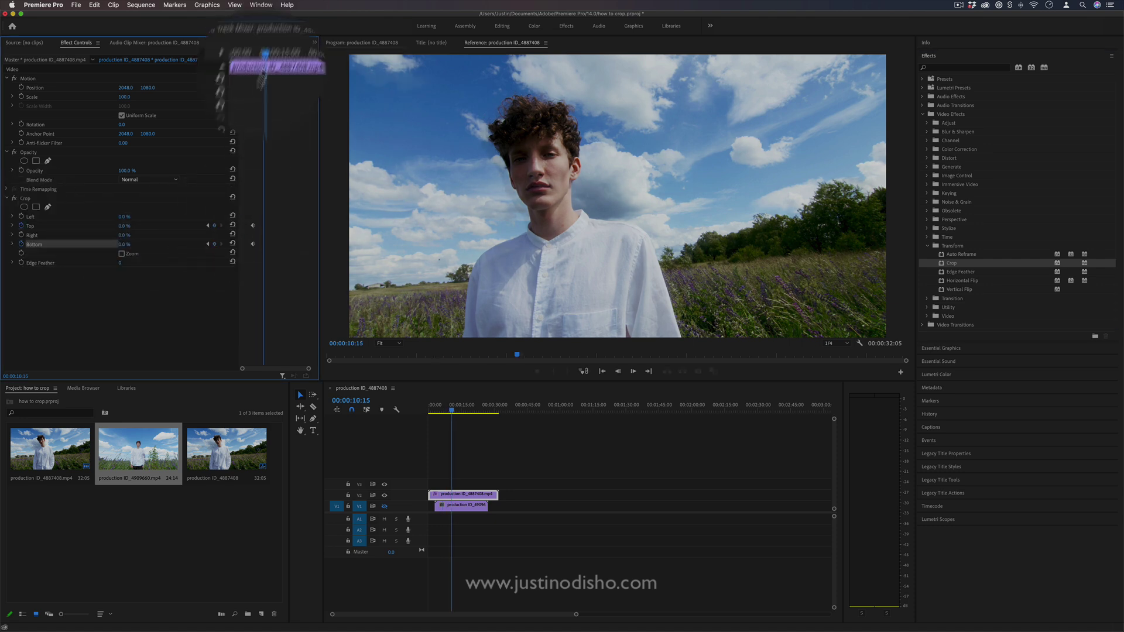
{"action": "left_click", "coordinate": [129, 225]}
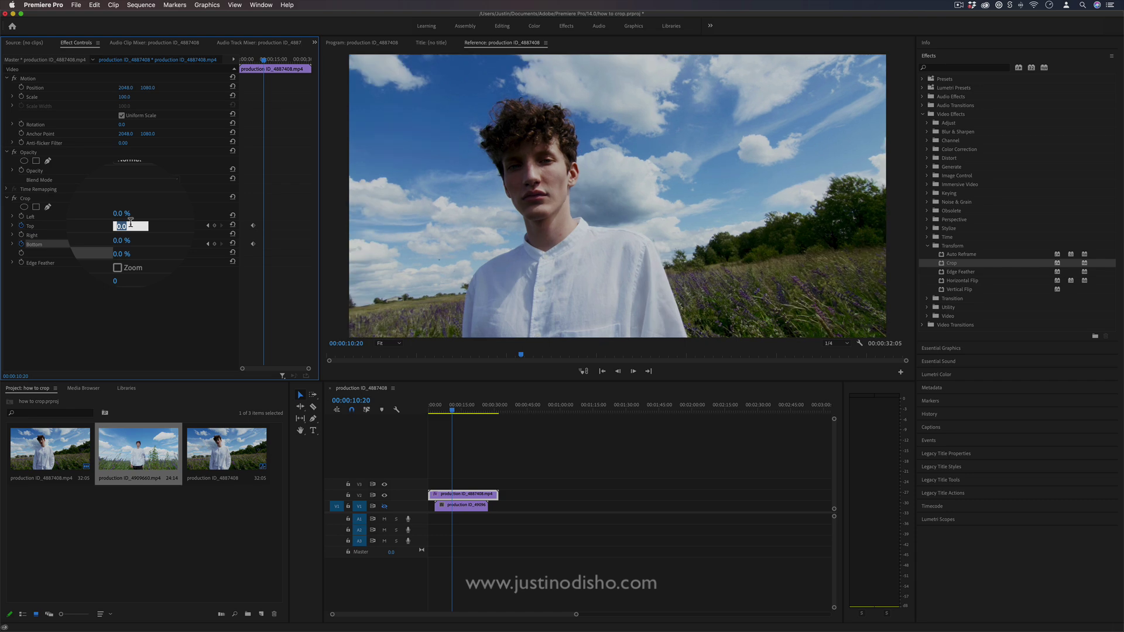
{"action": "type", "text": "15"}
{"action": "key", "text": "Return"}
{"action": "left_click", "coordinate": [125, 244]}
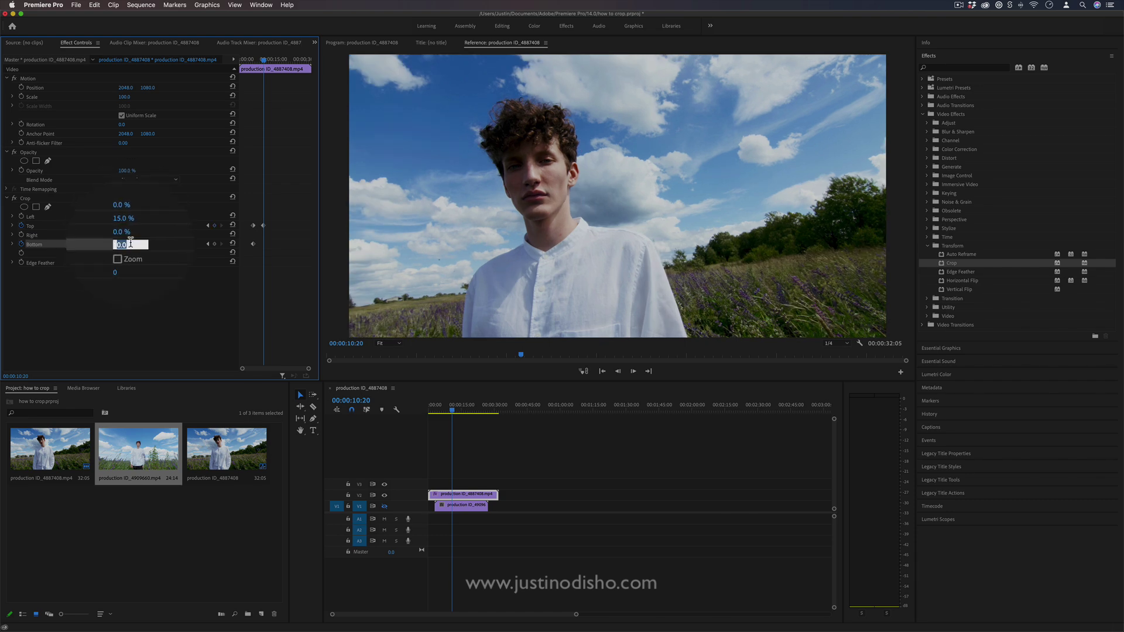
{"action": "key", "text": "space"}
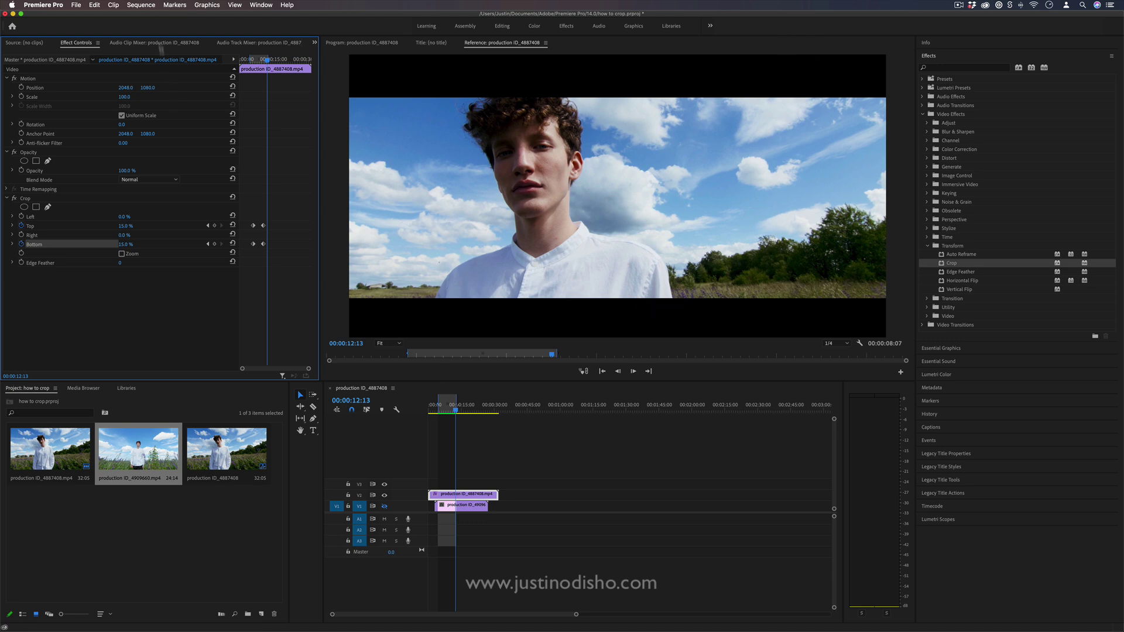
Step: Change the sequence frame size to 1080 × 1080 and accept deleting the previews
{"action": "left_click", "coordinate": [141, 5]}
{"action": "left_click", "coordinate": [146, 16]}
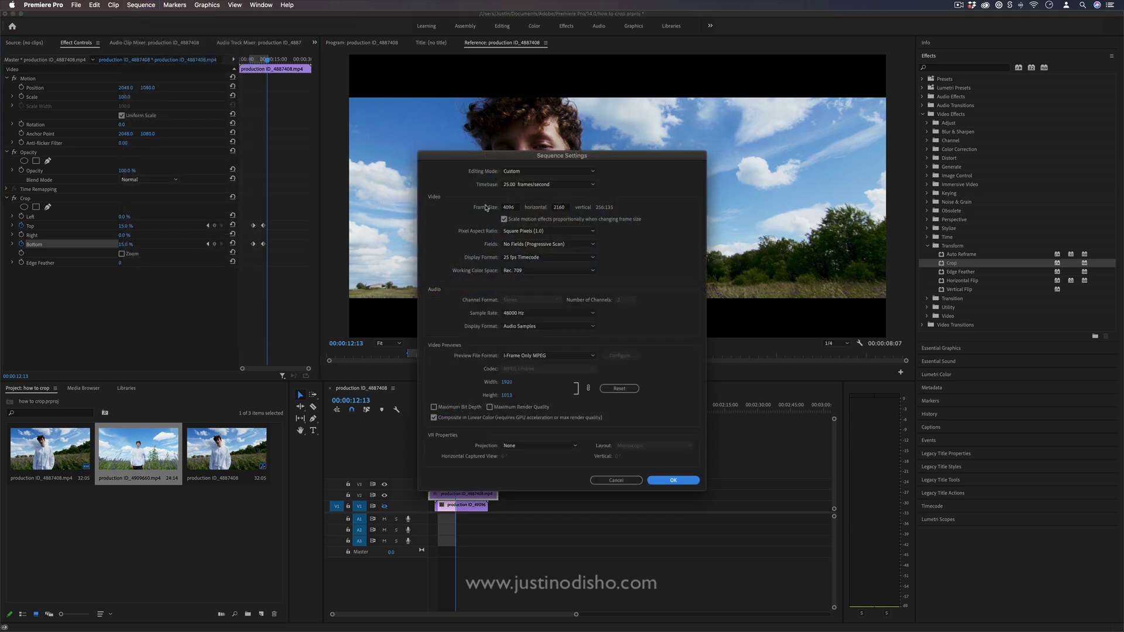
{"action": "left_click", "coordinate": [515, 207]}
{"action": "left_click_drag", "start_coordinate": [516, 207], "coordinate": [489, 209]}
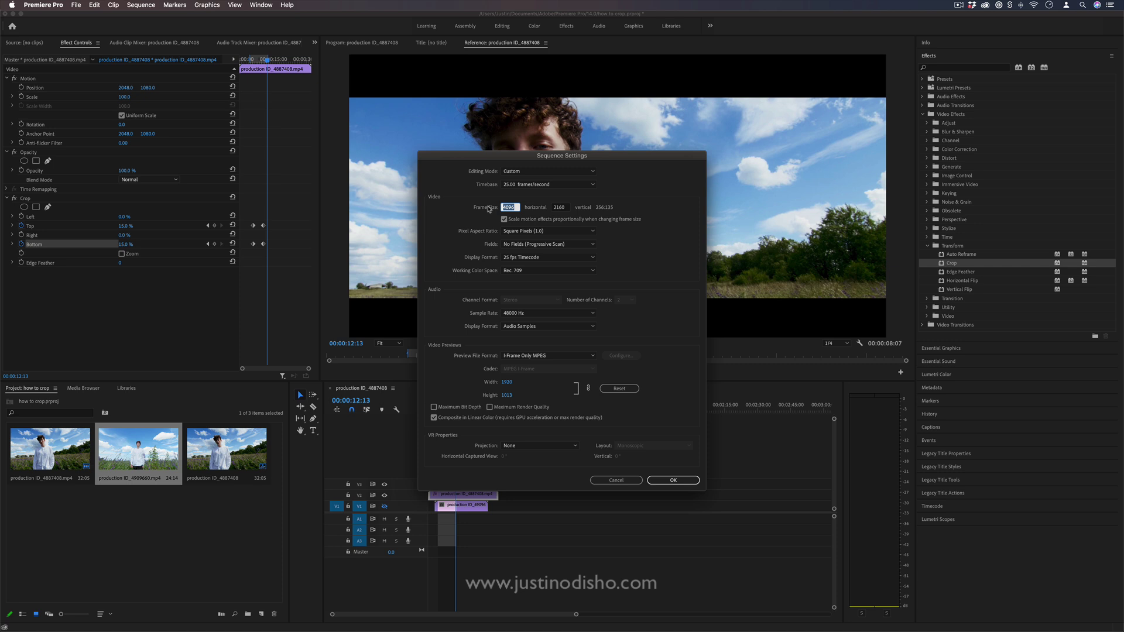
{"action": "type", "text": "1920"}
{"action": "key", "text": "Tab"}
{"action": "type", "text": "1080"}
{"action": "left_click", "coordinate": [612, 209]}
{"action": "double_click", "coordinate": [514, 209]}
{"action": "type", "text": "1080"}
{"action": "left_click", "coordinate": [674, 481]}
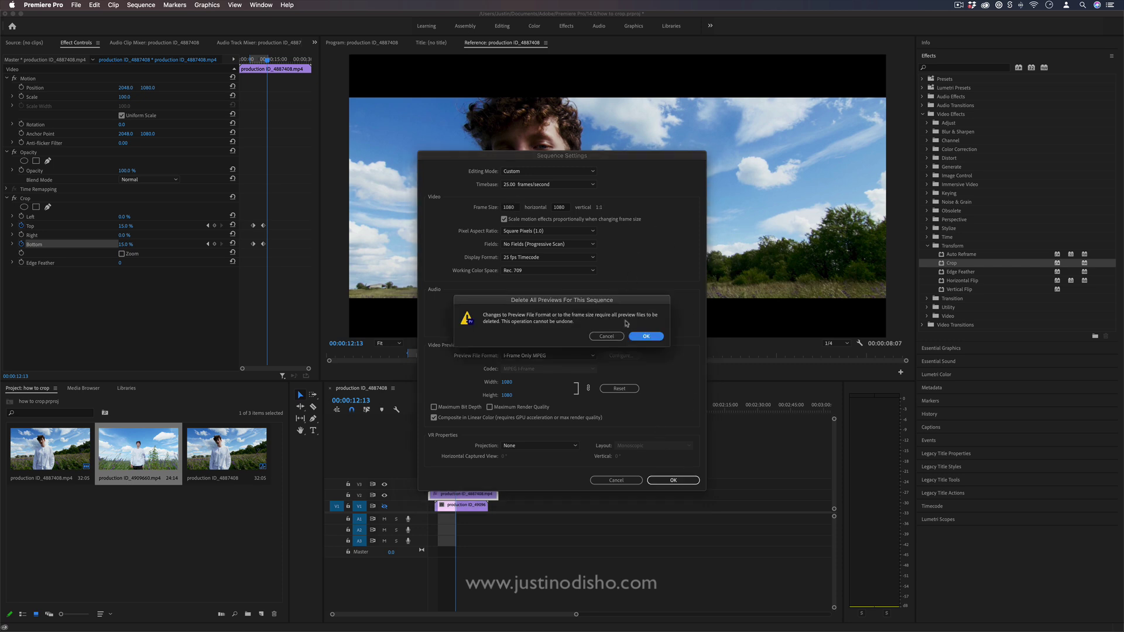
{"action": "left_click", "coordinate": [645, 336]}
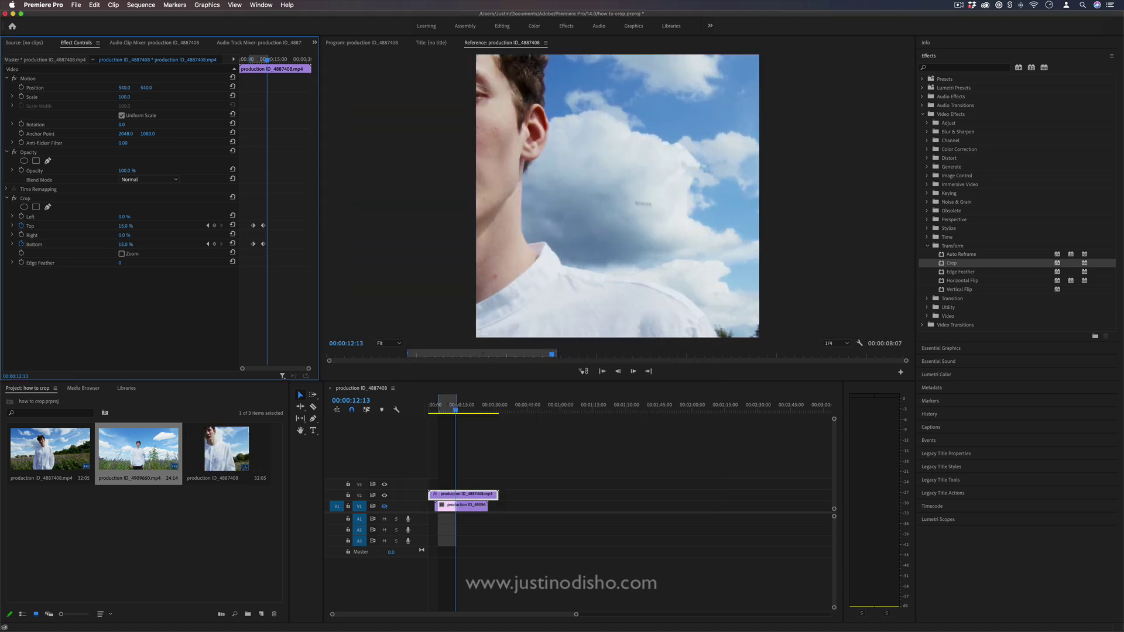
Step: At 00:00:09:05, shift the clip's Position X to 1171 so the face fills the frame
{"action": "left_click", "coordinate": [448, 411]}
{"action": "left_click_drag", "start_coordinate": [449, 411], "coordinate": [447, 410]}
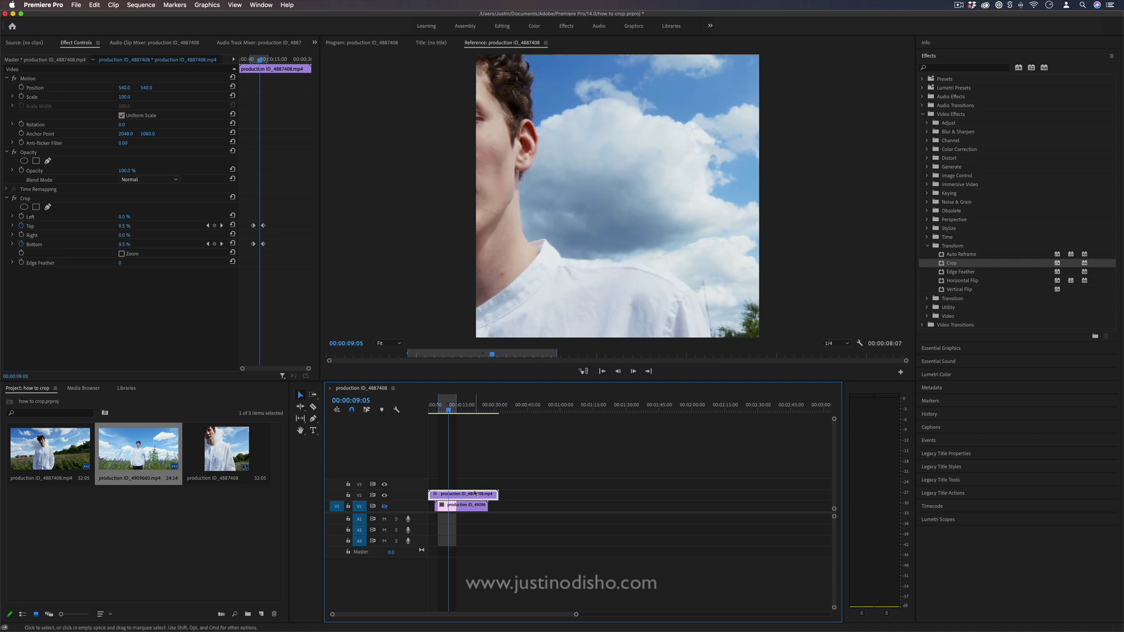
{"action": "mouse_move", "coordinate": [125, 88]}
{"action": "left_mouse_down"}
{"action": "mouse_move", "coordinate": [222, 87]}
{"action": "mouse_move", "coordinate": [130, 88]}
{"action": "left_mouse_up"}
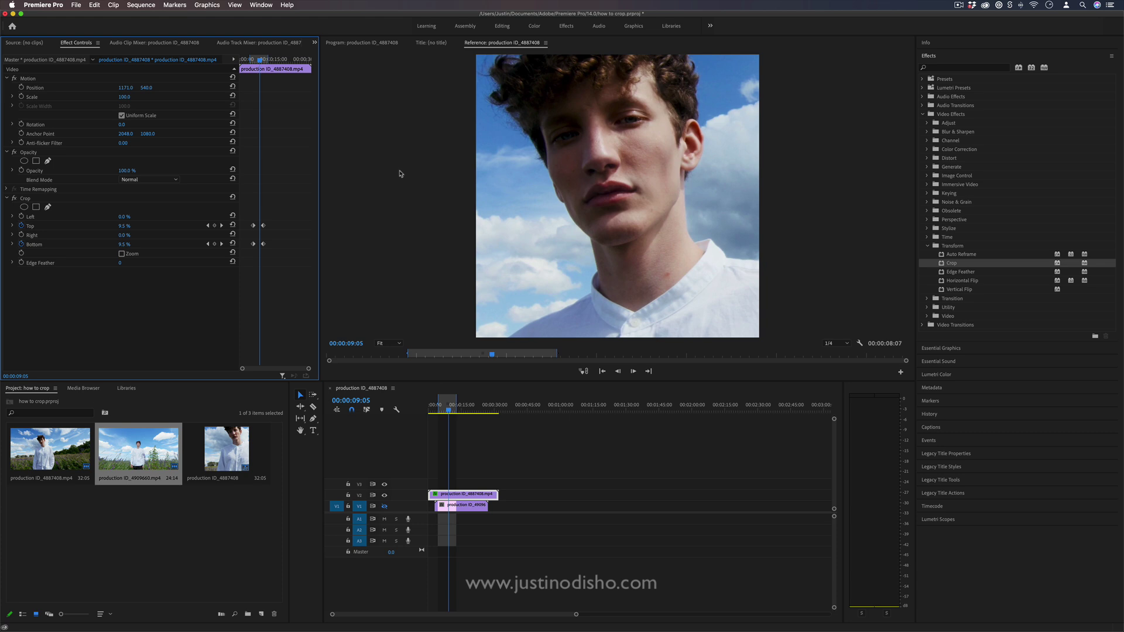
Step: Export the square sequence as H.264 at 1080 × 1080 through File > Export > Media
{"action": "left_click", "coordinate": [585, 445]}
{"action": "left_click", "coordinate": [76, 4]}
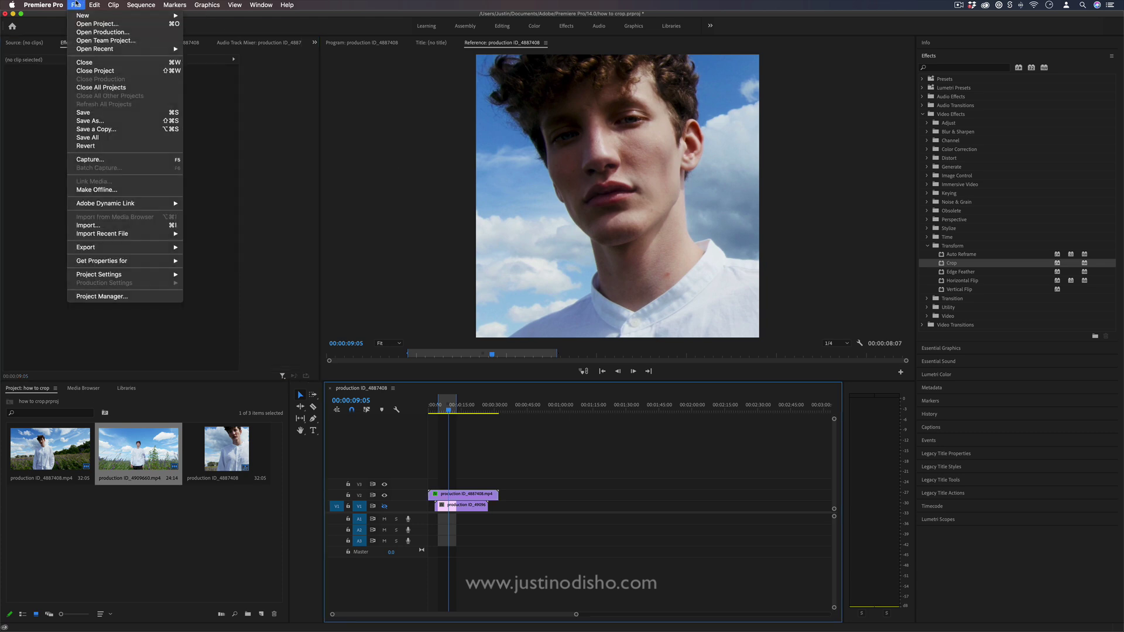
{"action": "mouse_move", "coordinate": [150, 251]}
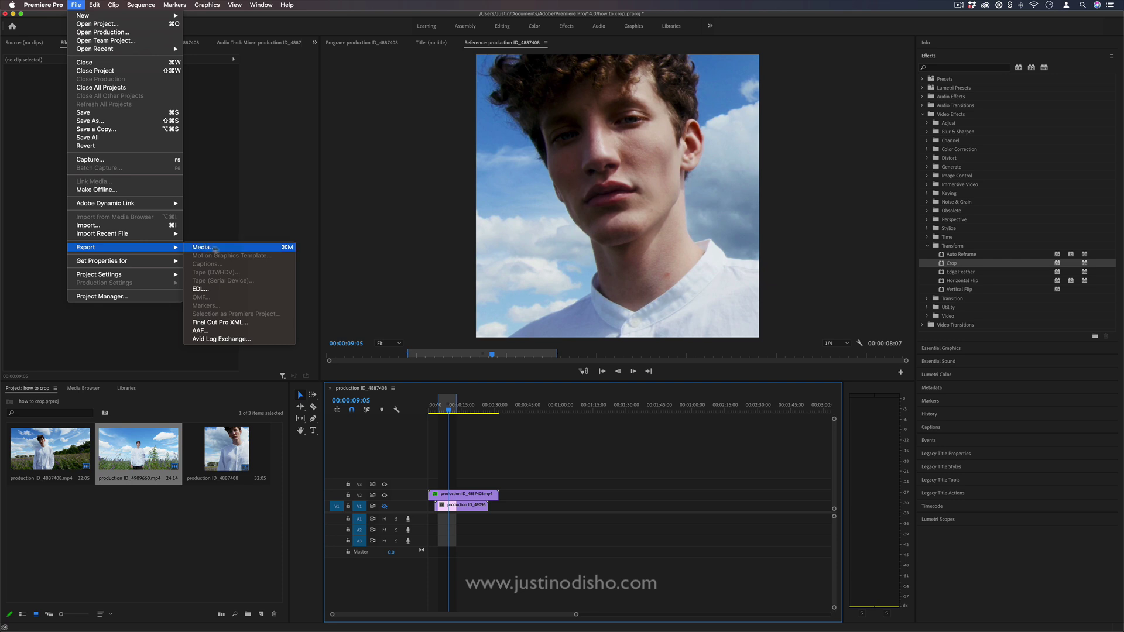
{"action": "left_click", "coordinate": [253, 252]}
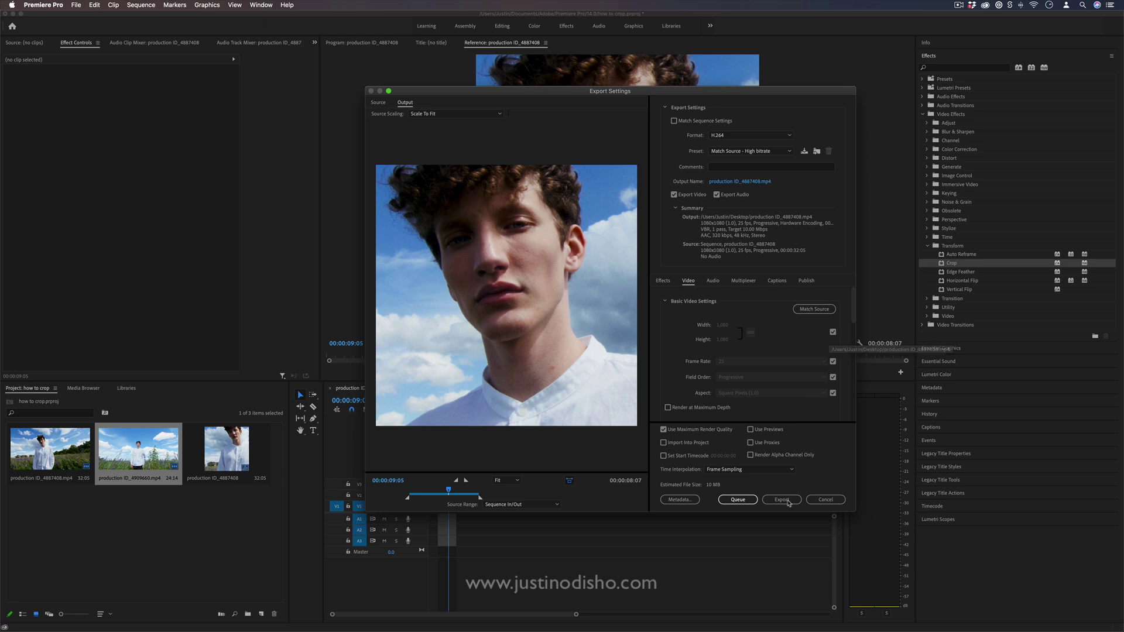
{"action": "left_click", "coordinate": [782, 499]}
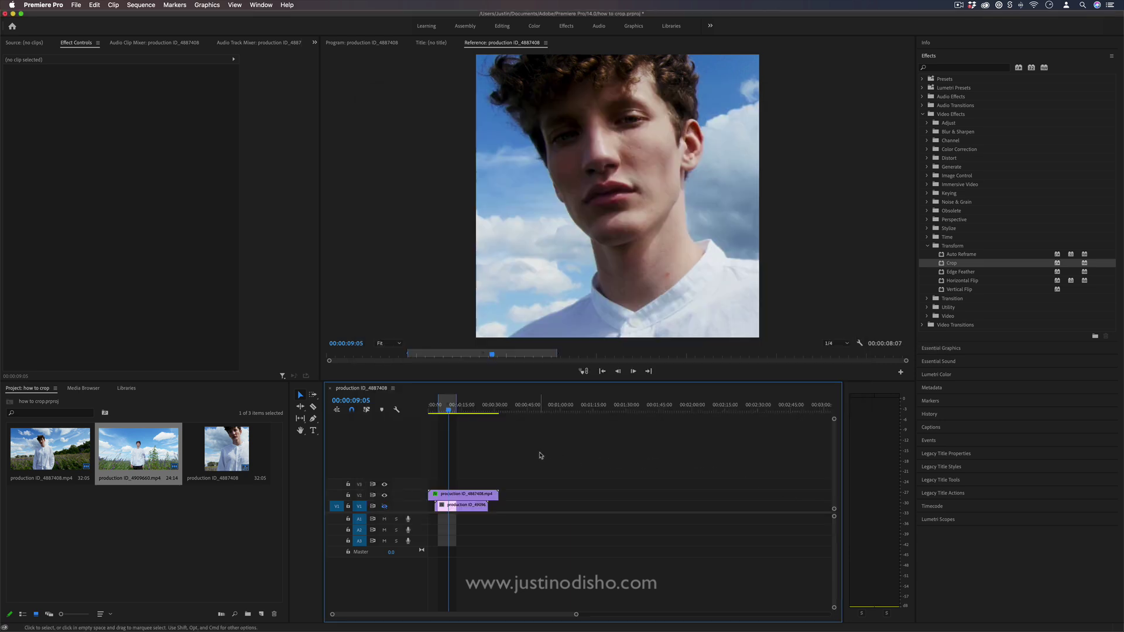